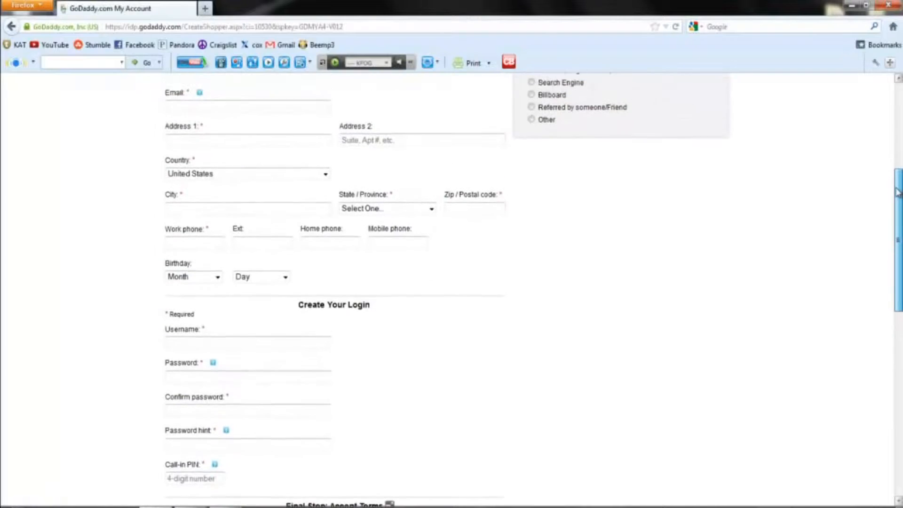
scroll(884, 142, up, 2)
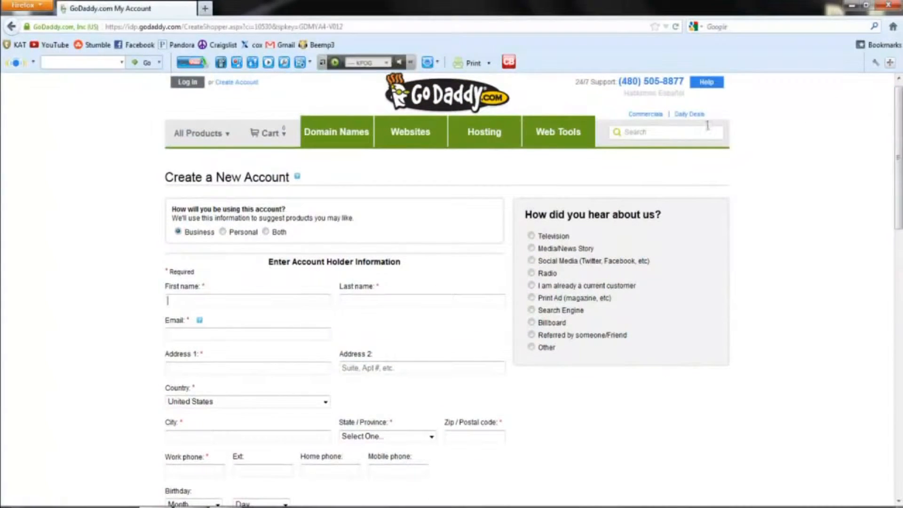
Step: Return to the login page and sign in with the existing account's login name and password
click(218, 137)
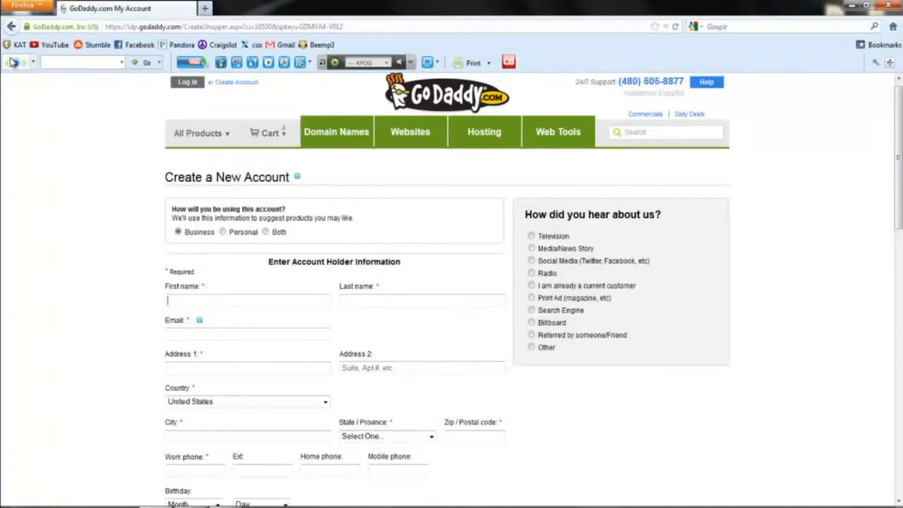
click(12, 27)
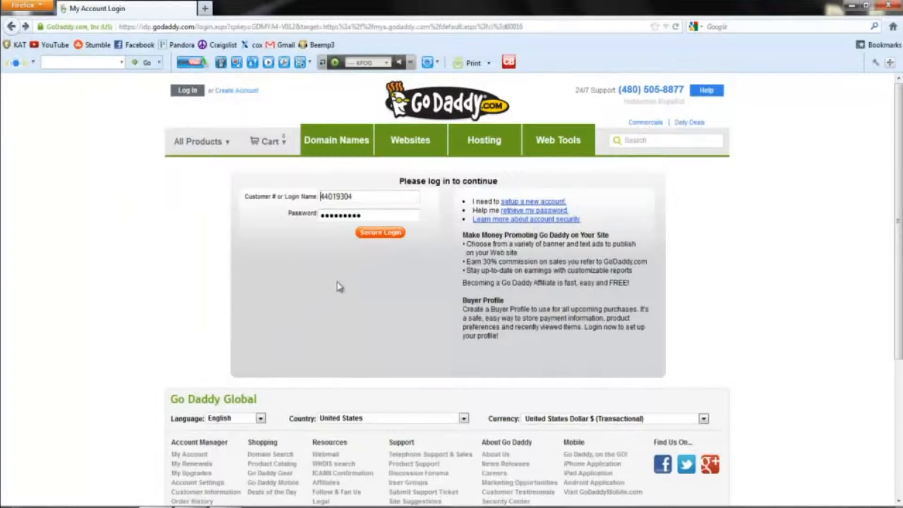
click(391, 241)
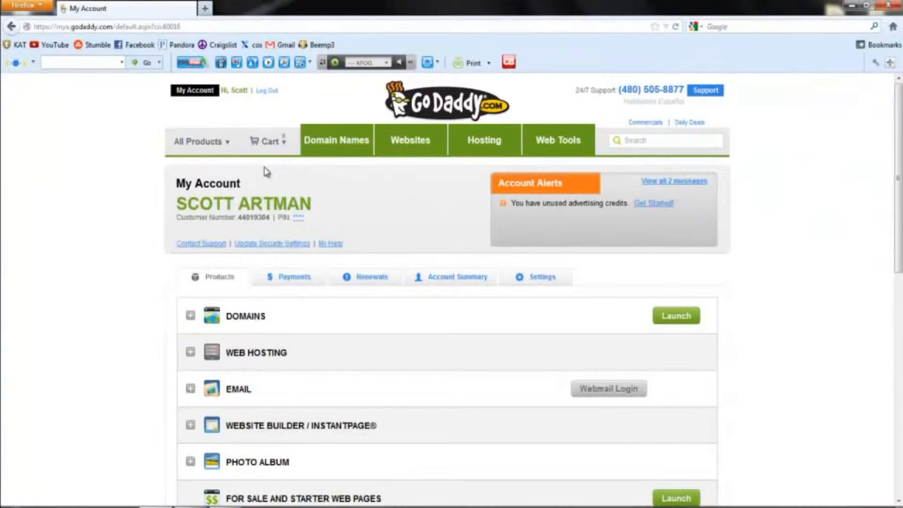
Step: Search for snowboarding.com, find it already taken, and go back to domain search
click(352, 148)
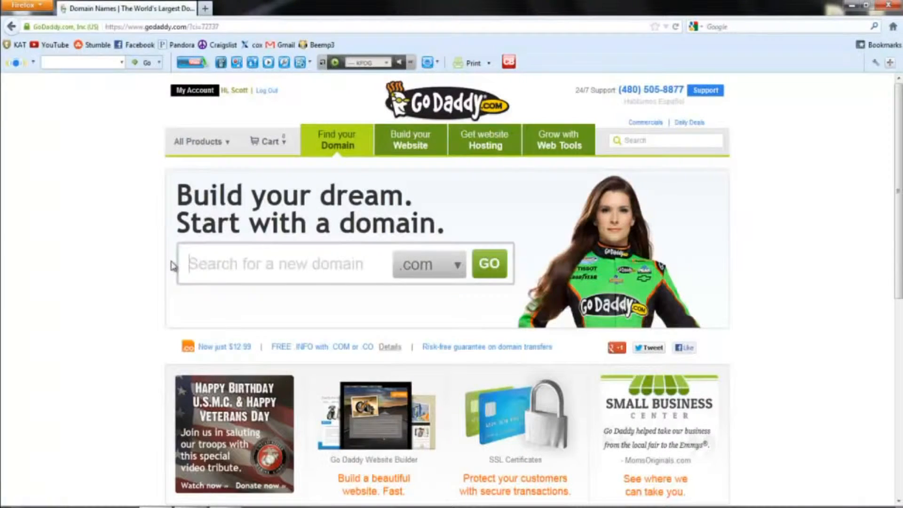
text(snowbo)
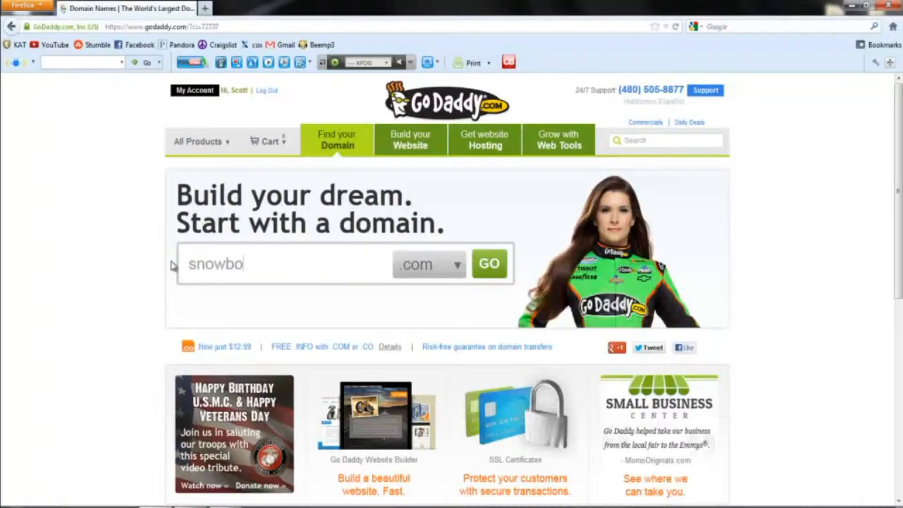
text(arfing)
key(BackSpace)
key(BackSpace)
text(ding)
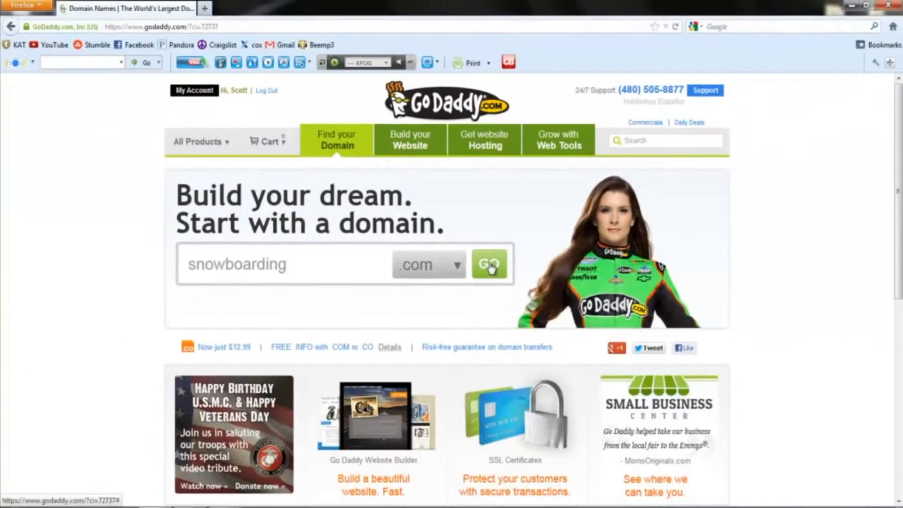
click(492, 266)
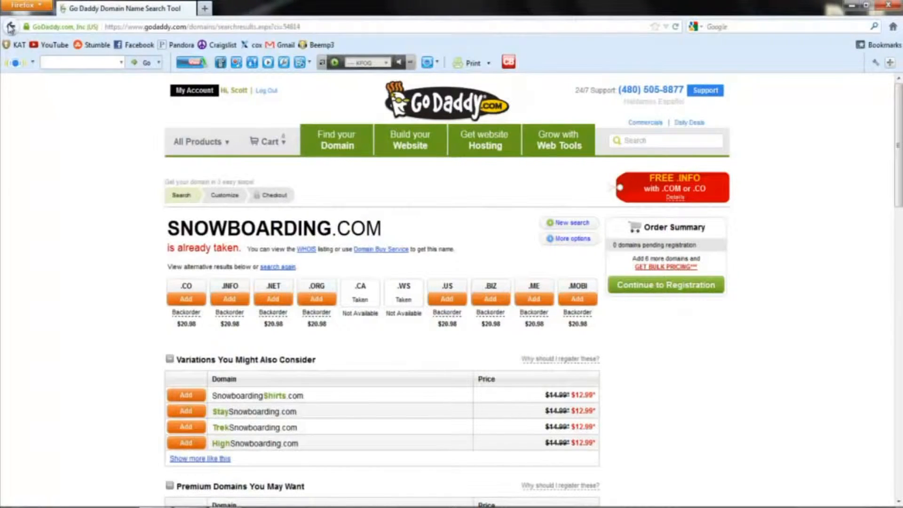
click(10, 27)
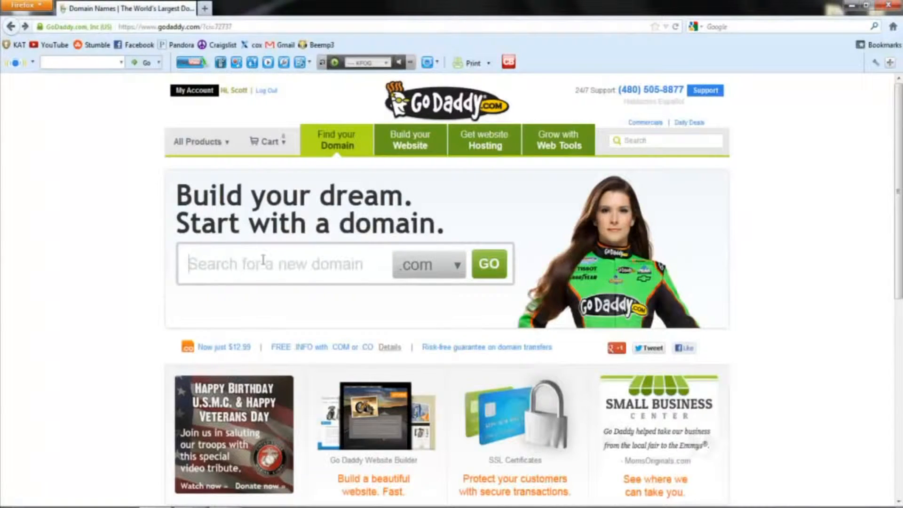
Step: Search .info for 'coolsnowboarding' and add coolsnowboarding.info ($4.99) to the order
click(461, 268)
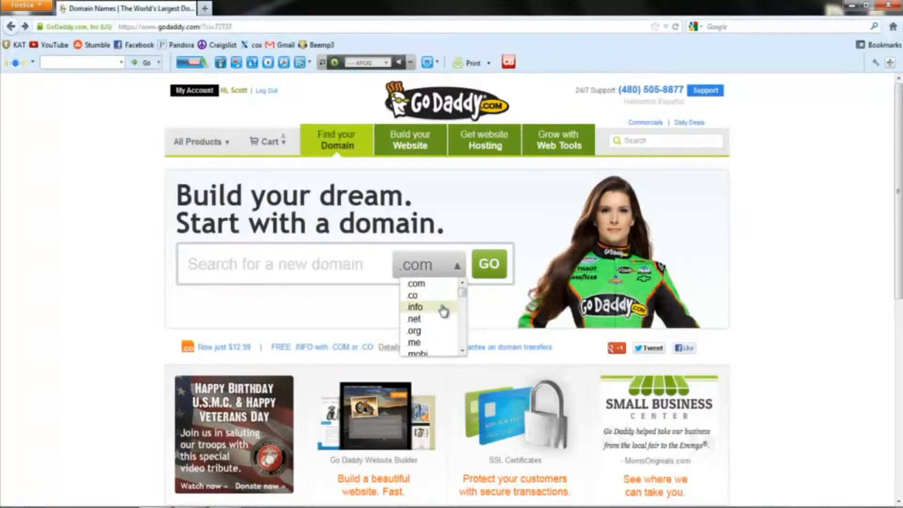
click(422, 308)
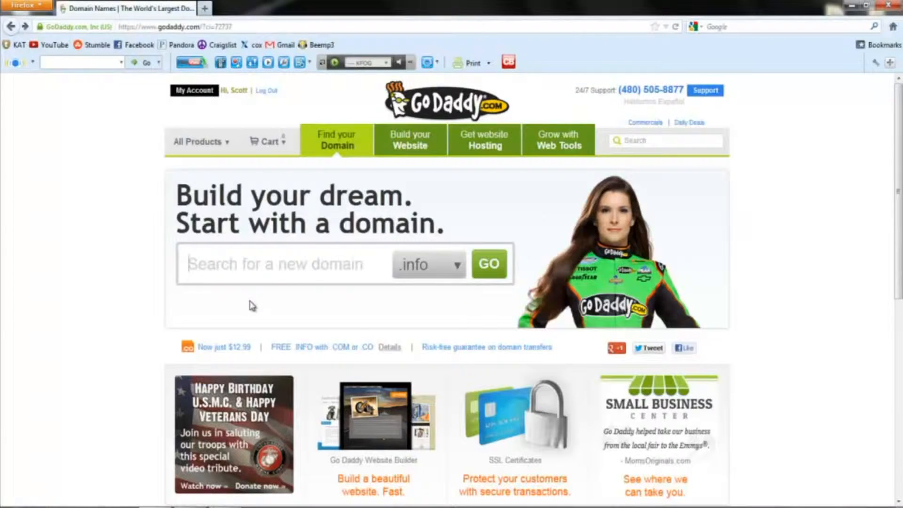
text(snowbo)
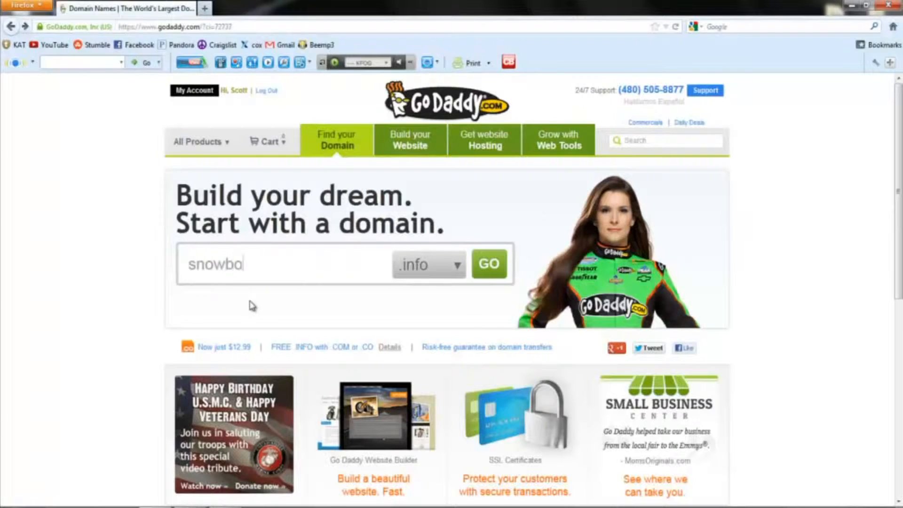
text(arding)
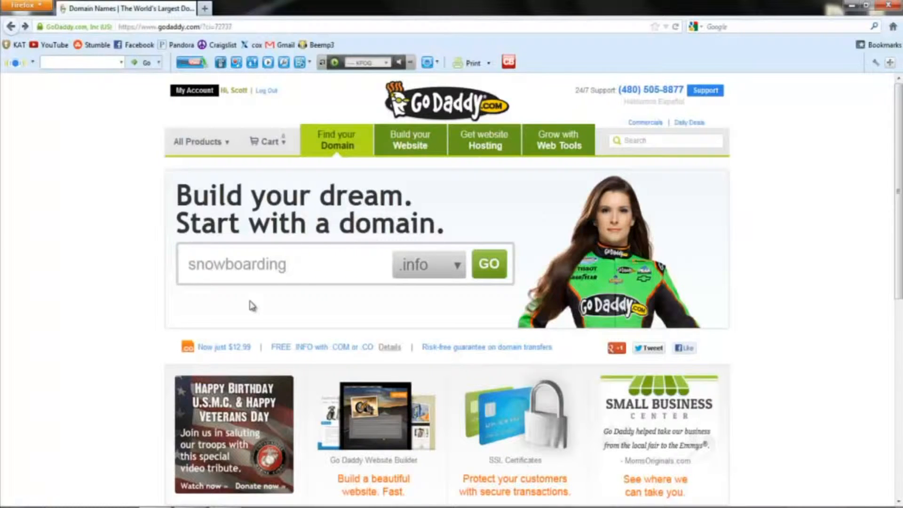
key(BackSpace)
key(BackSpace)
key(BackSpace)
key(BackSpace)
key(BackSpace)
key(BackSpace)
key(BackSpace)
key(BackSpace)
key(BackSpace)
key(BackSpace)
key(BackSpace)
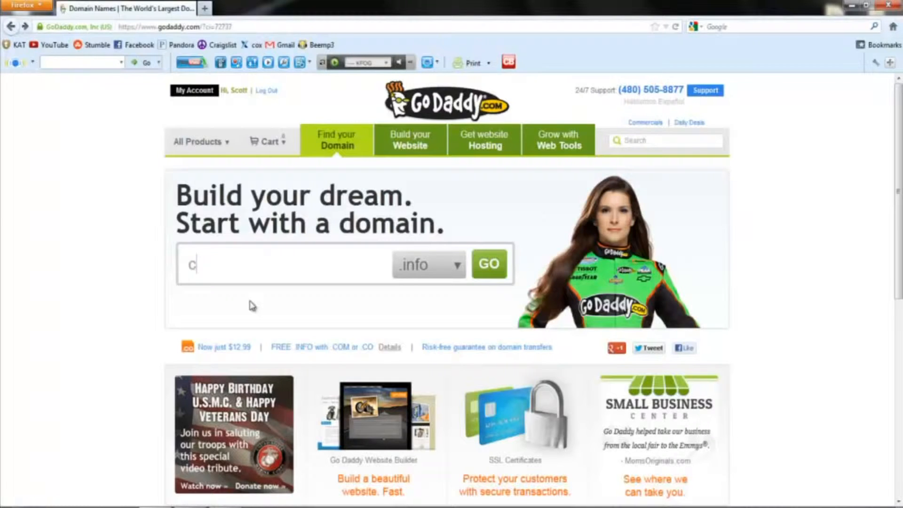
text(coolsnowboarding)
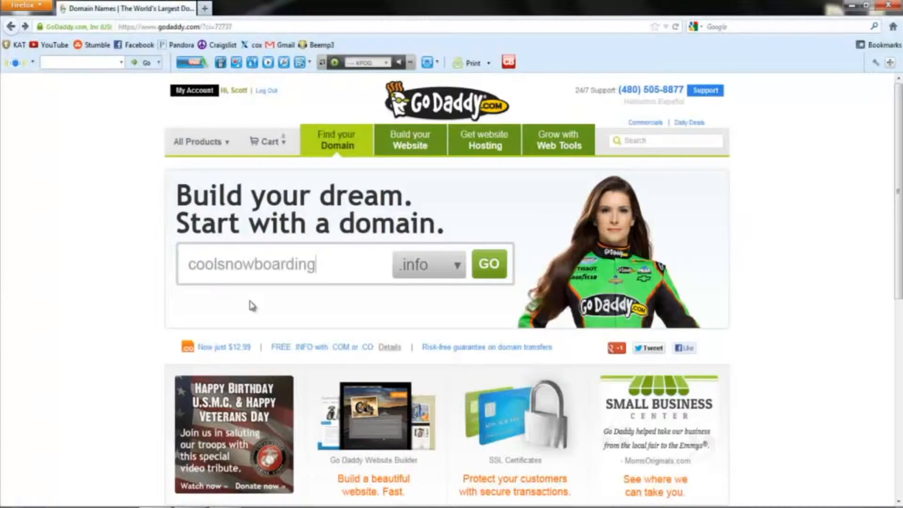
click(494, 272)
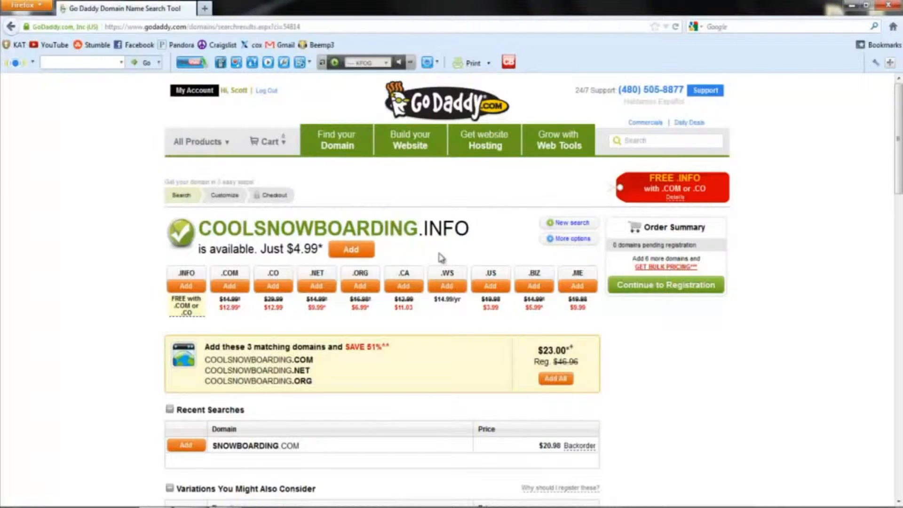
click(351, 254)
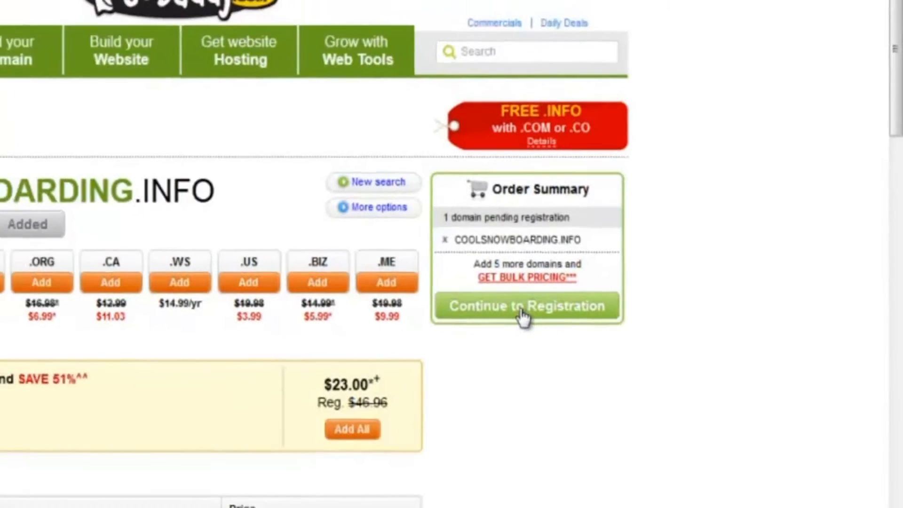
Step: Set coolsnowboarding.info's registration length to 1 yr and continue to privacy options
click(523, 314)
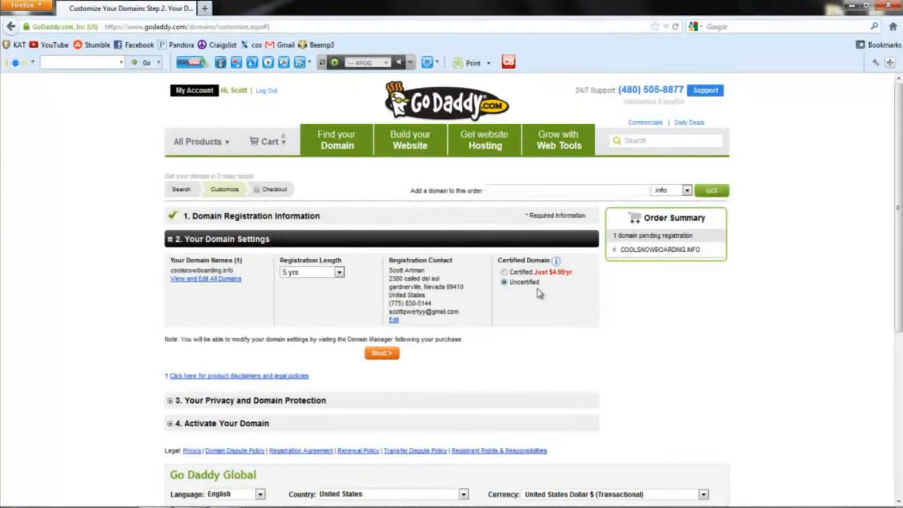
click(339, 274)
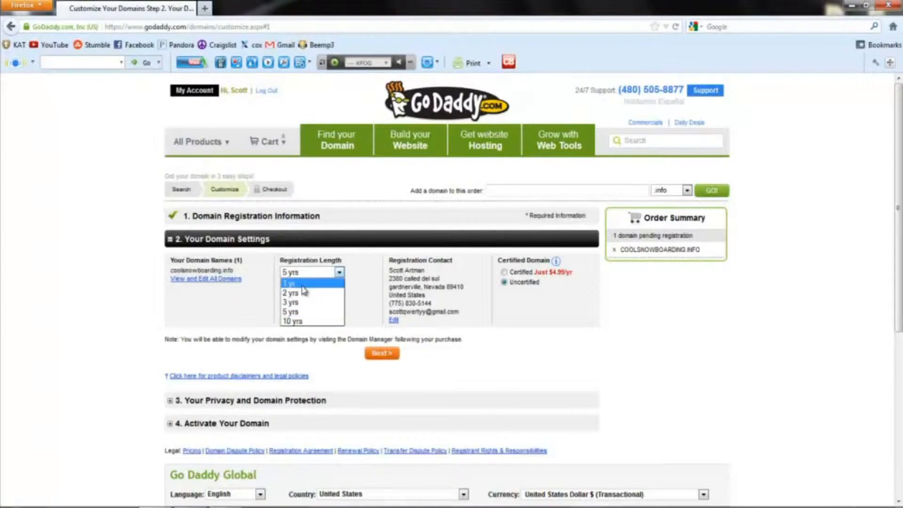
click(303, 284)
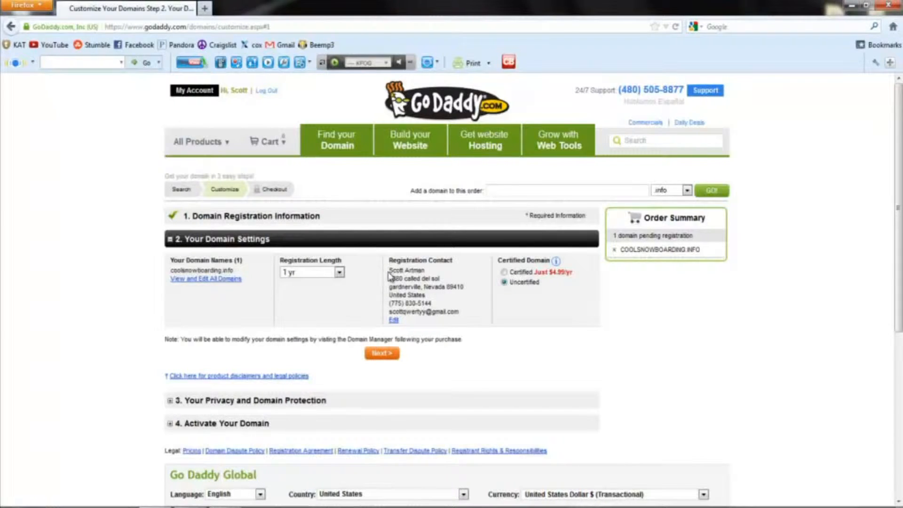
click(377, 357)
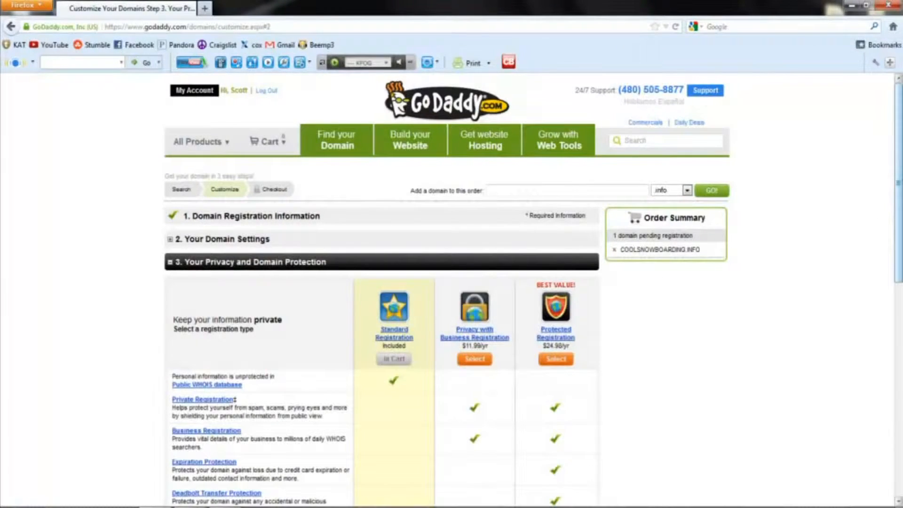
Step: Keep standard registration and add the Web Hosting Economy plan, for a $62.05 cart
scroll(898, 212, down, 5)
scroll(899, 212, down, 5)
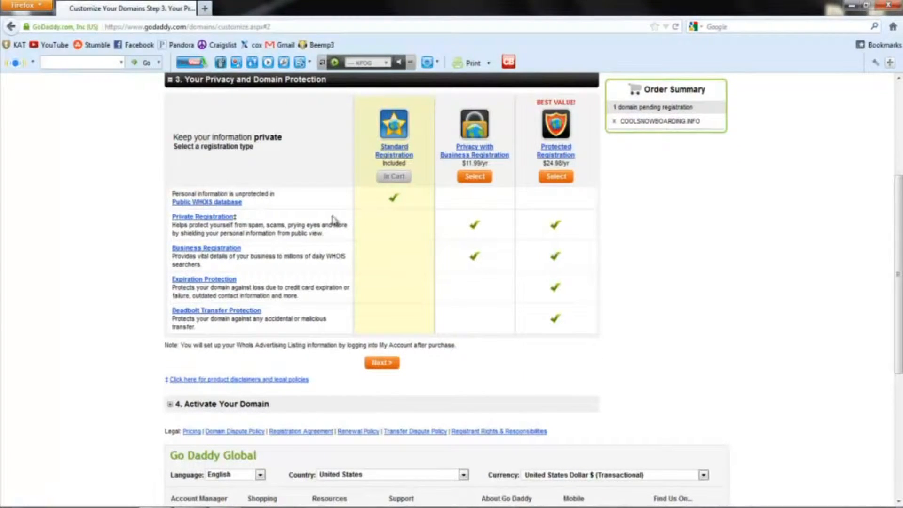
click(384, 364)
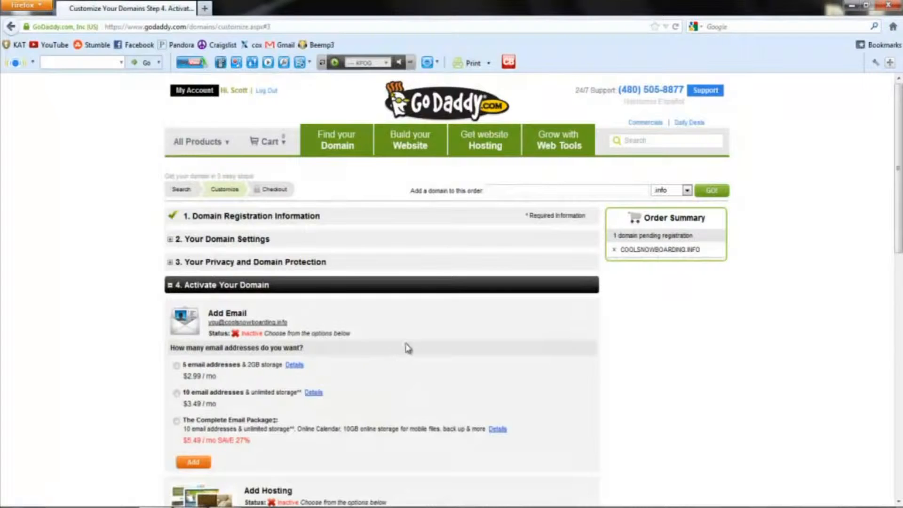
drag(897, 162, 898, 300)
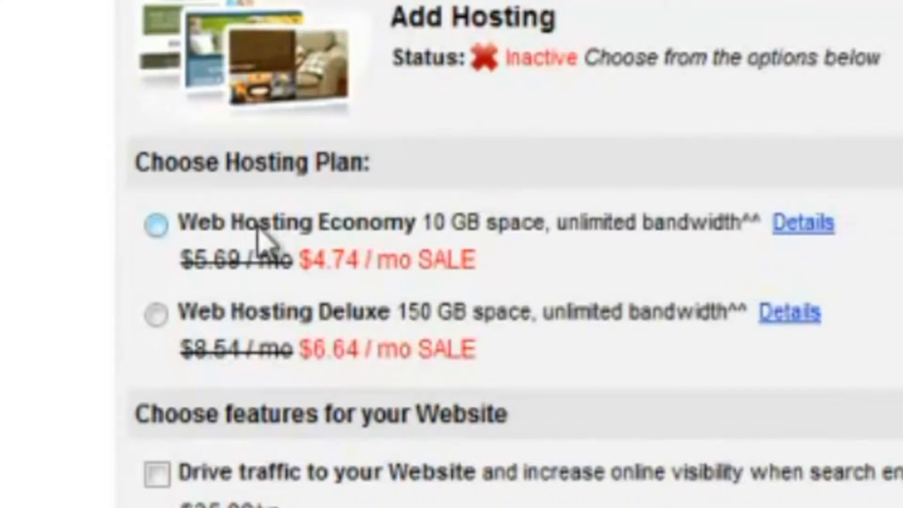
click(157, 225)
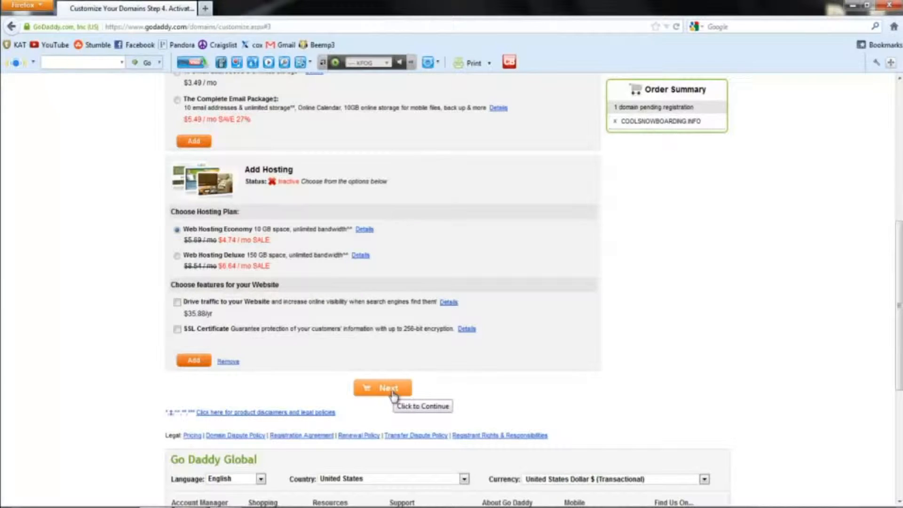
click(394, 394)
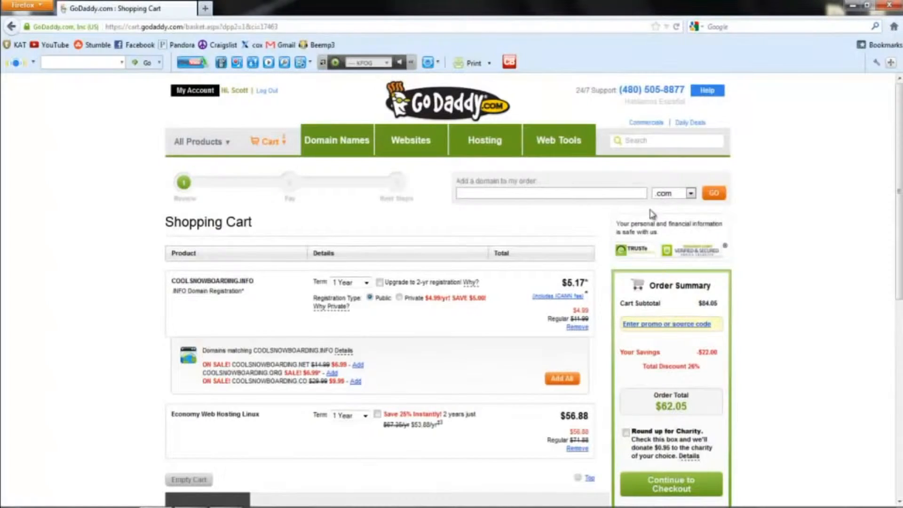
Step: Review the $62.05 cart with domain and Economy hosting, then continue to checkout
drag(901, 131, 901, 176)
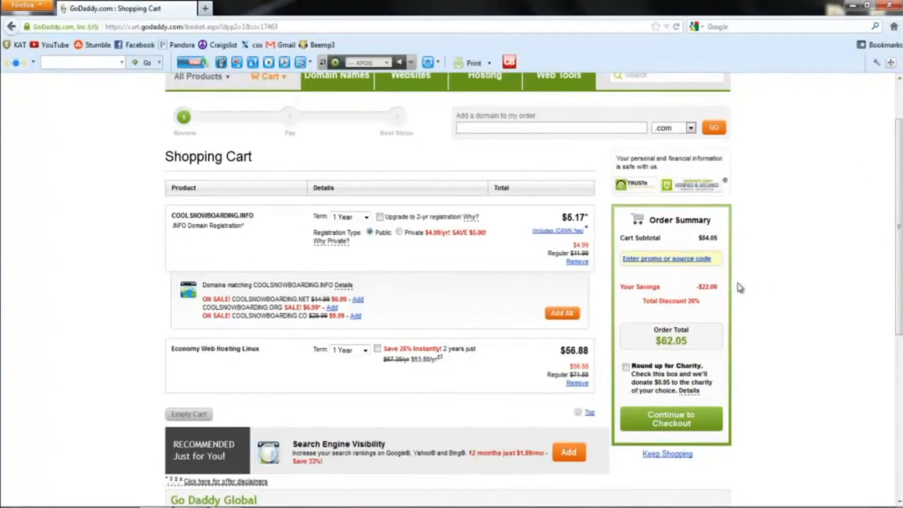
drag(897, 240, 900, 276)
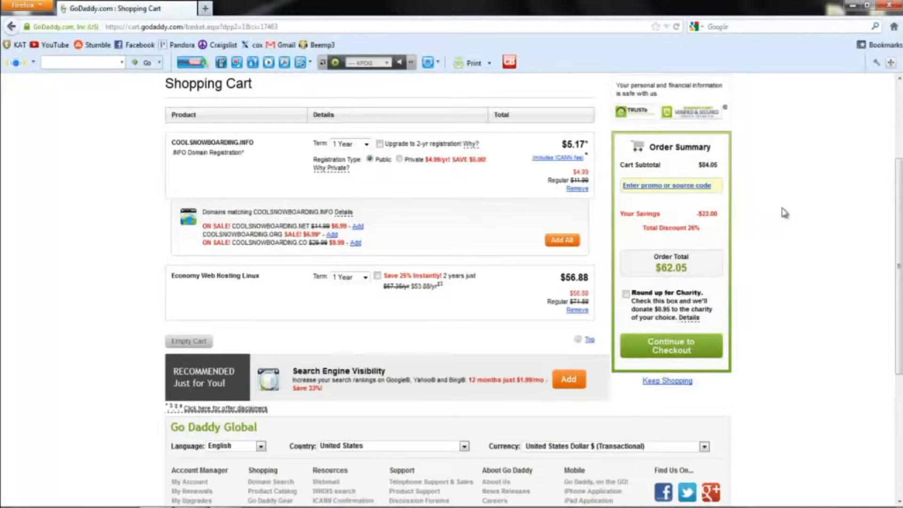
click(677, 350)
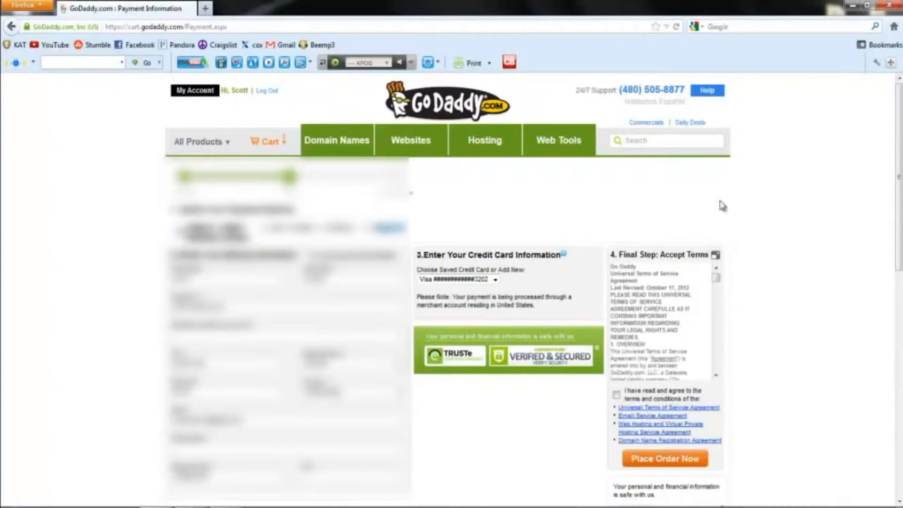
Step: Agree to the terms and conditions and place the $62.05 order
drag(900, 138, 900, 171)
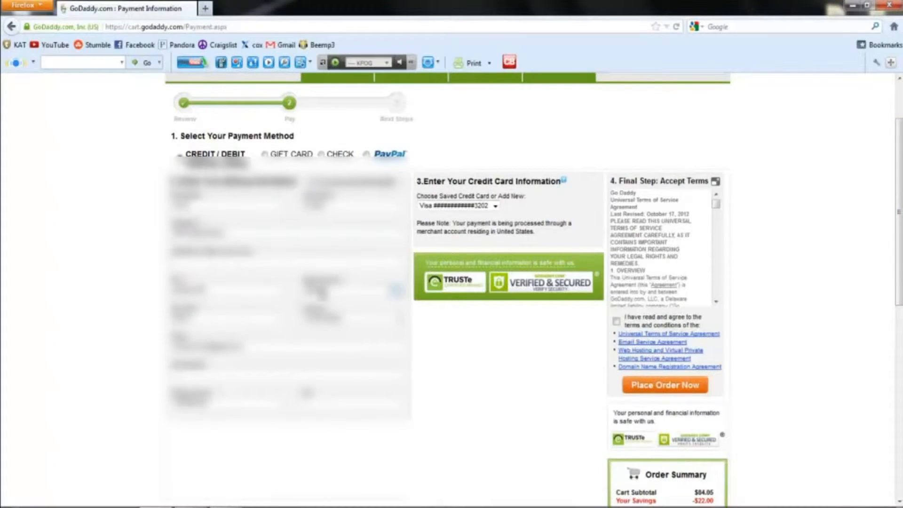
drag(900, 197, 897, 230)
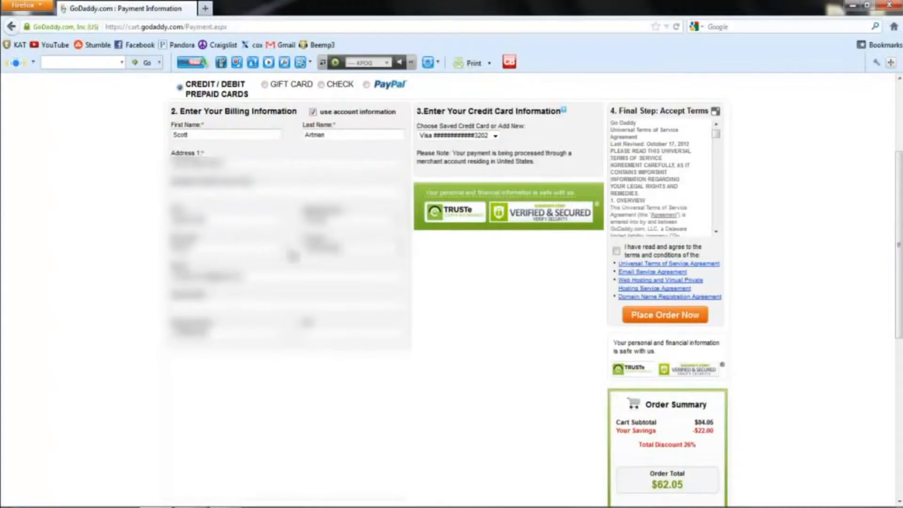
click(662, 323)
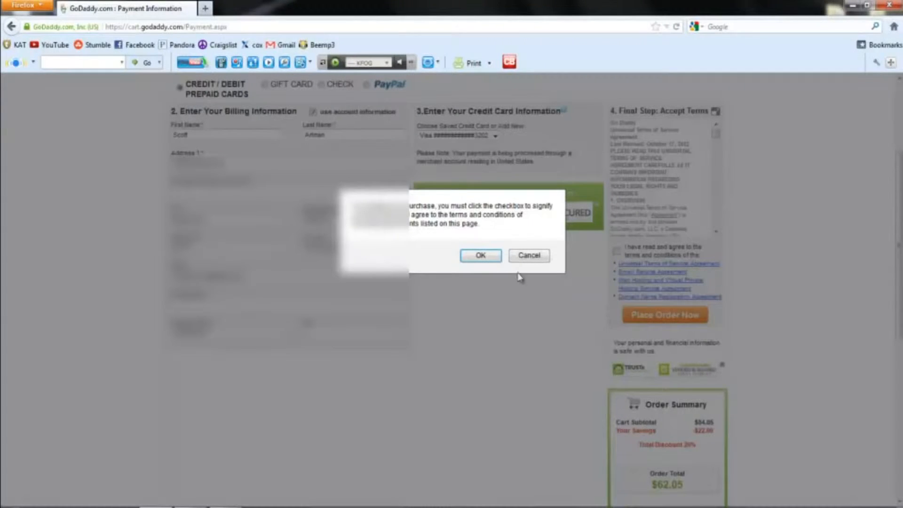
click(480, 255)
click(616, 250)
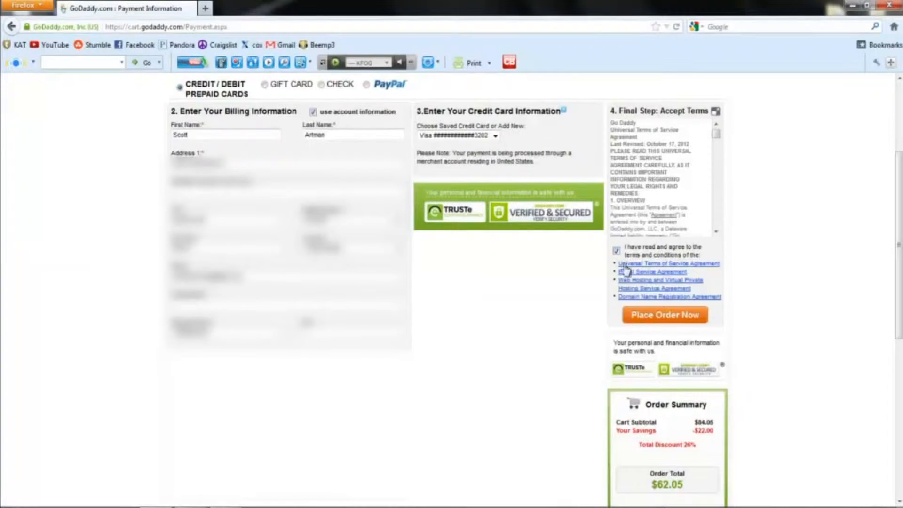
click(663, 316)
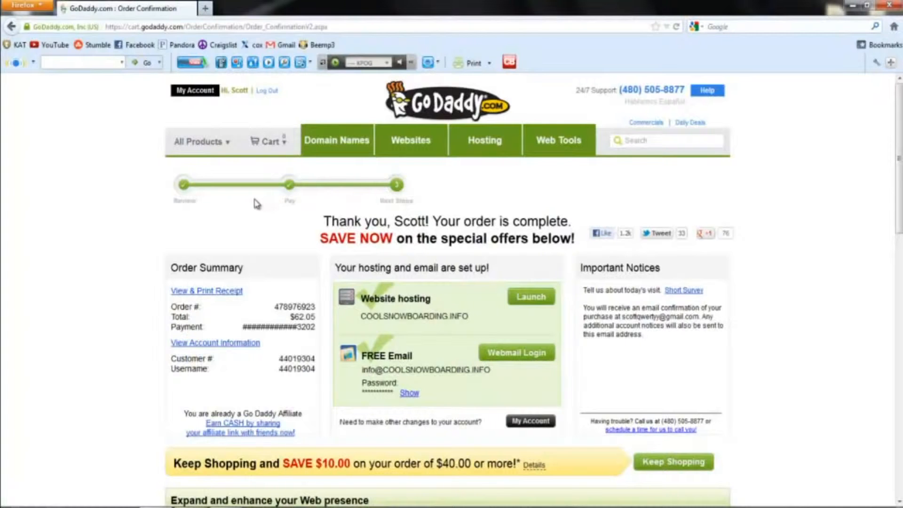
Step: Once the order confirmation loads, go back to the Domain Names page
click(343, 144)
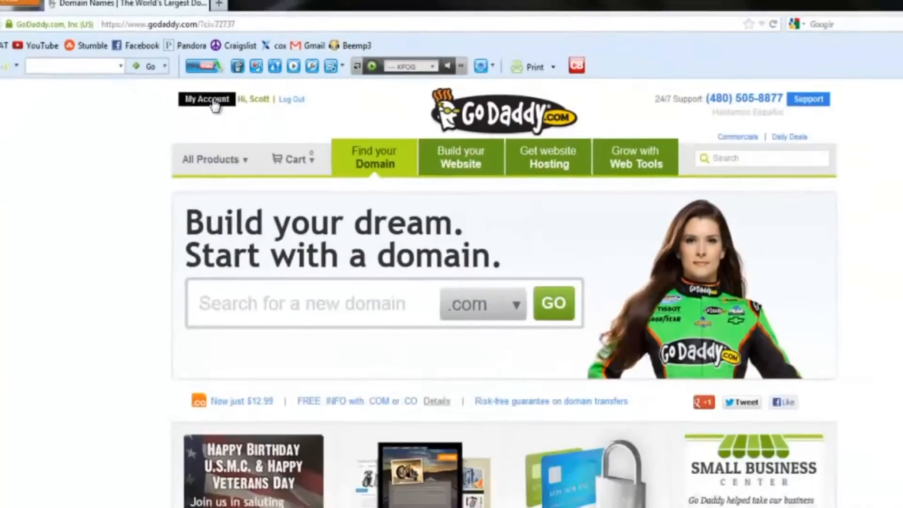
Step: In My Account, expand Web Hosting and launch hosting management for coolsnowboarding.info
click(433, 249)
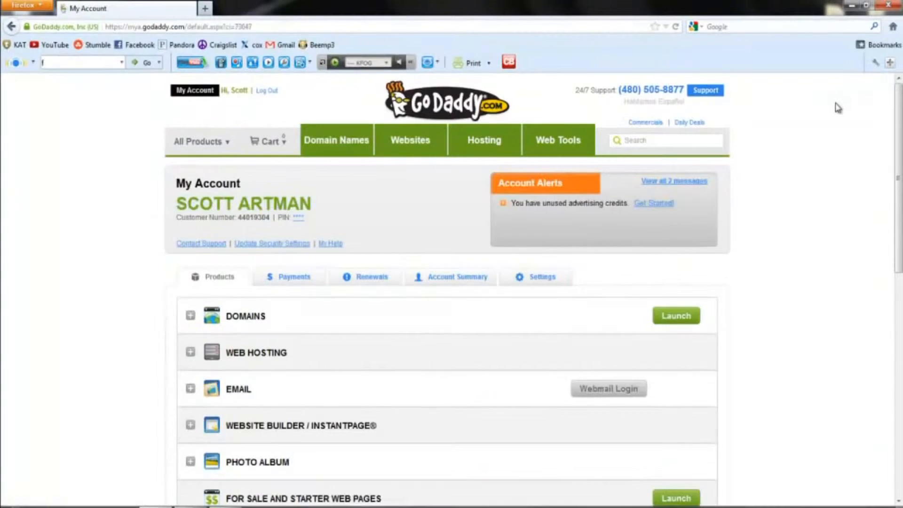
scroll(838, 106, down, 3)
scroll(834, 118, up, 3)
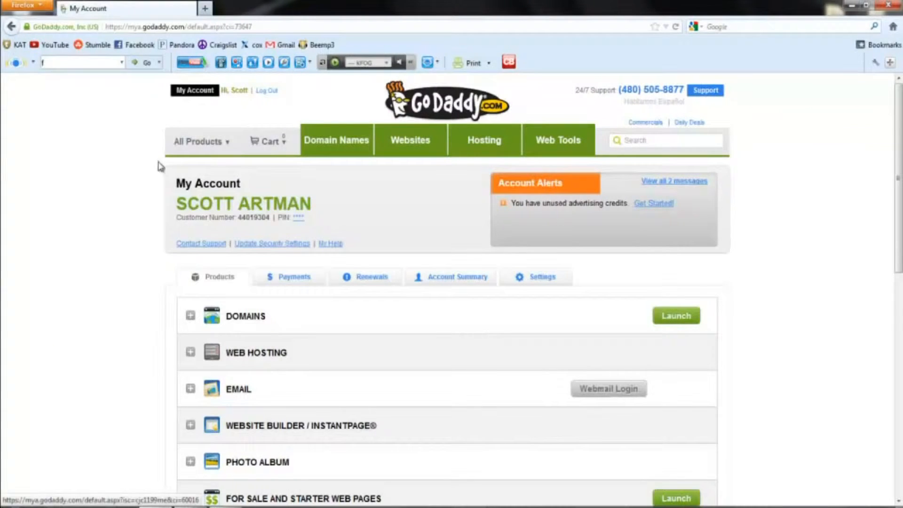
scroll(139, 220, down, 5)
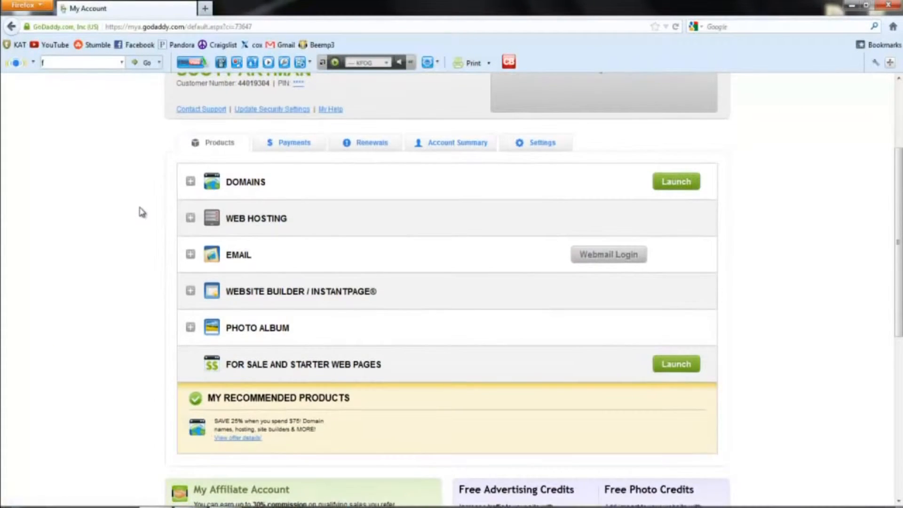
click(258, 224)
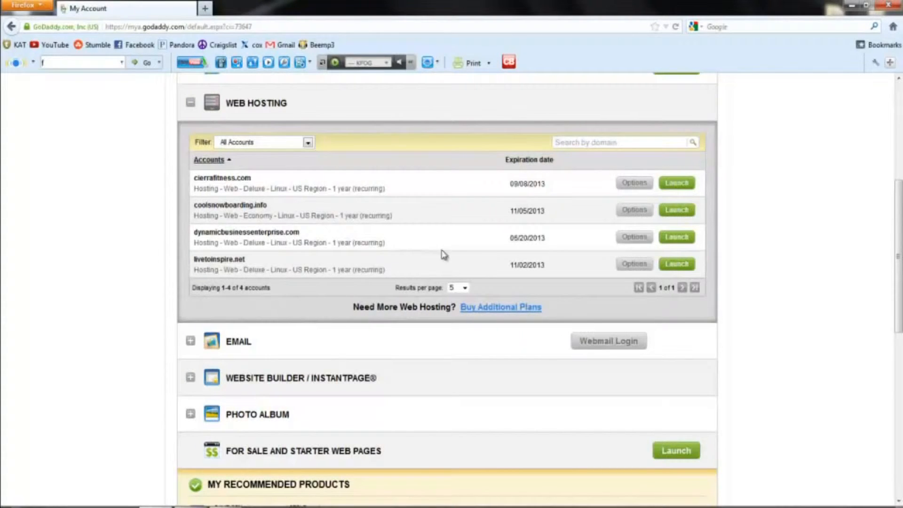
click(677, 210)
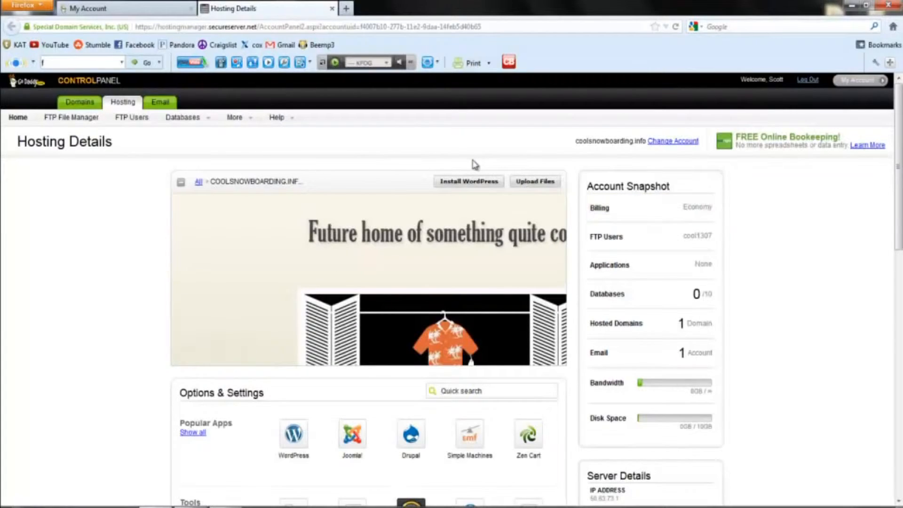
Step: Scroll the coolsnowboarding.info Hosting Details down to the Popular Apps list
scroll(474, 165, down, 3)
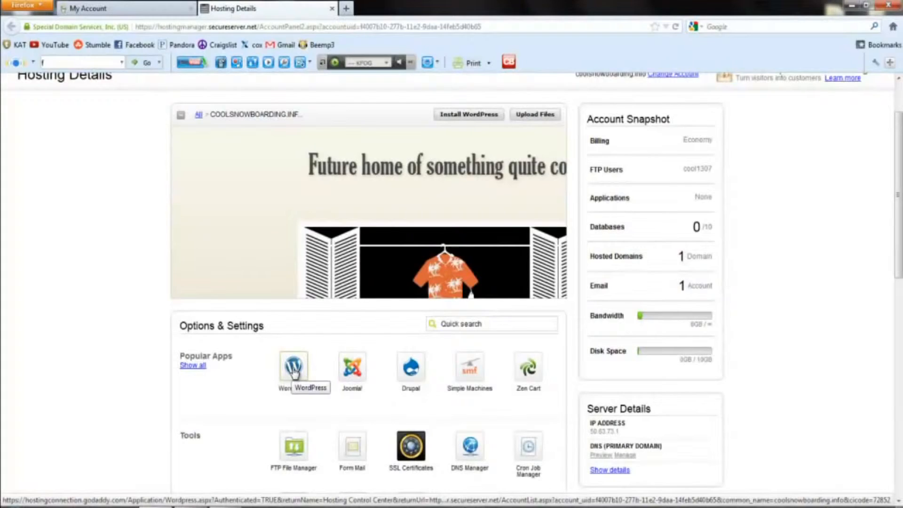
Step: Start the WordPress 3.4.2 installer and target it at coolsnowboarding.info
click(293, 374)
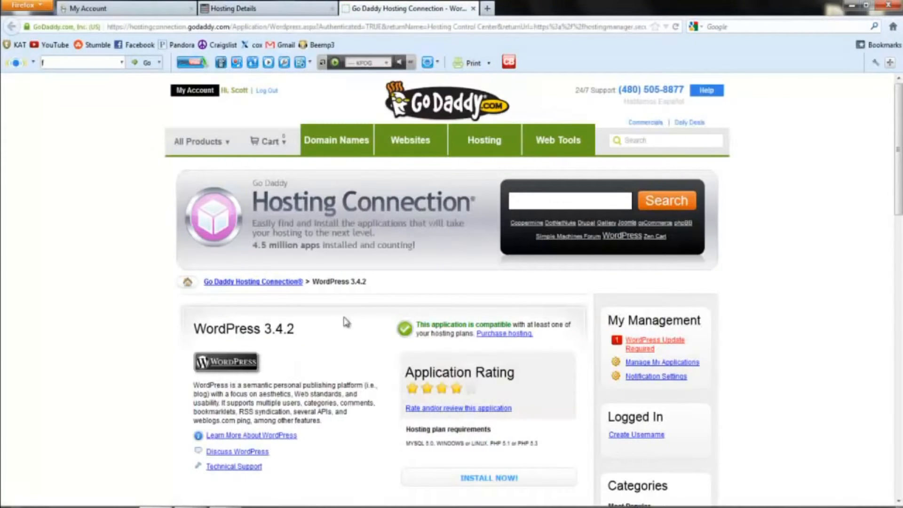
scroll(373, 256, down, 3)
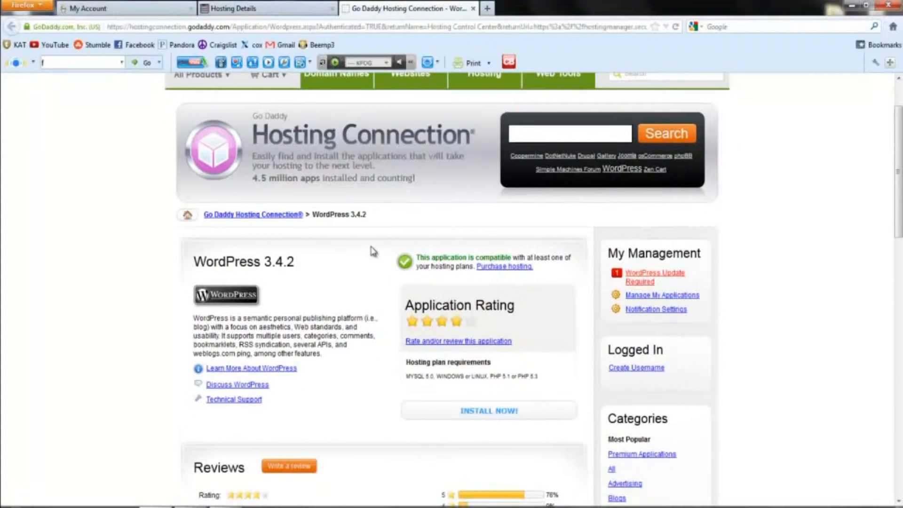
scroll(374, 254, down, 3)
scroll(381, 262, down, 3)
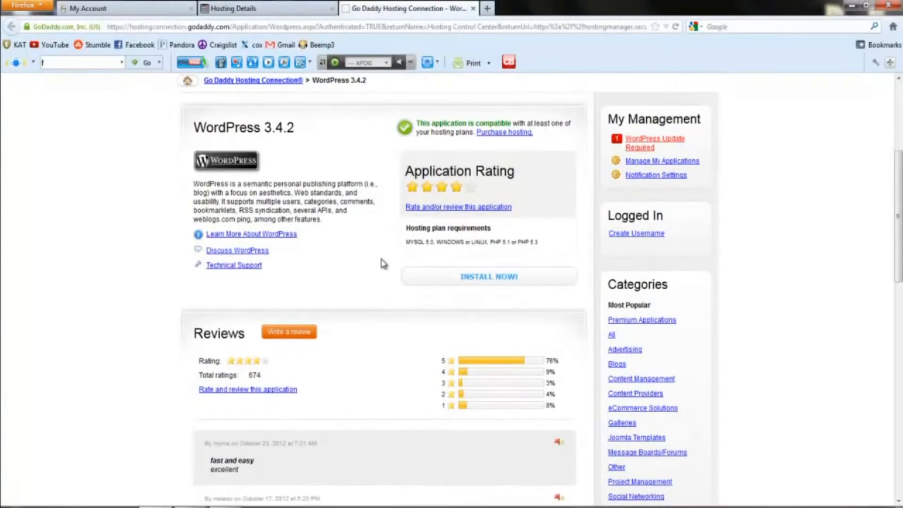
click(442, 282)
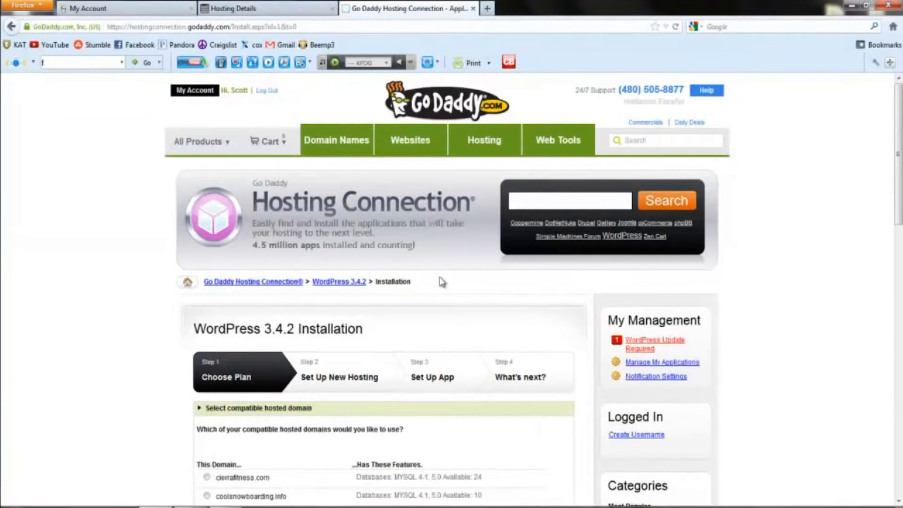
scroll(437, 263, down, 3)
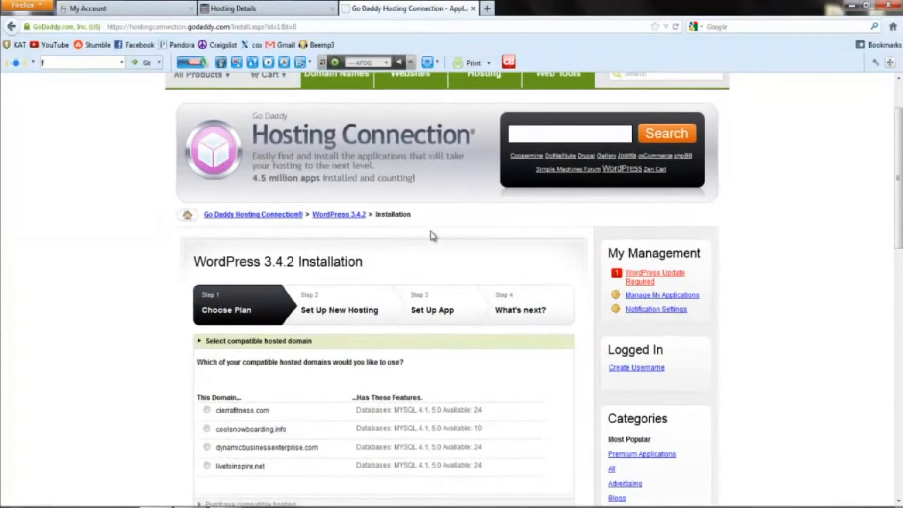
scroll(430, 233, down, 3)
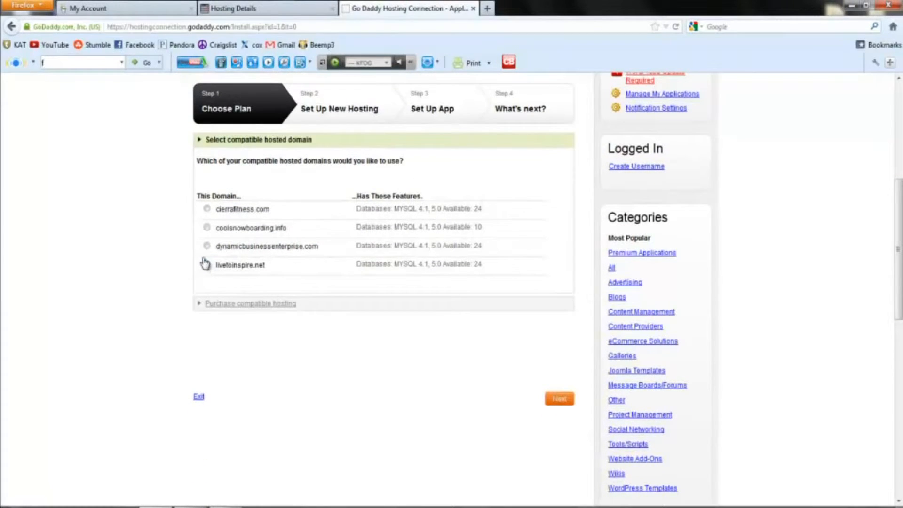
click(207, 227)
Step: Enter and confirm the WordPress database password, then continue past the database step
click(556, 402)
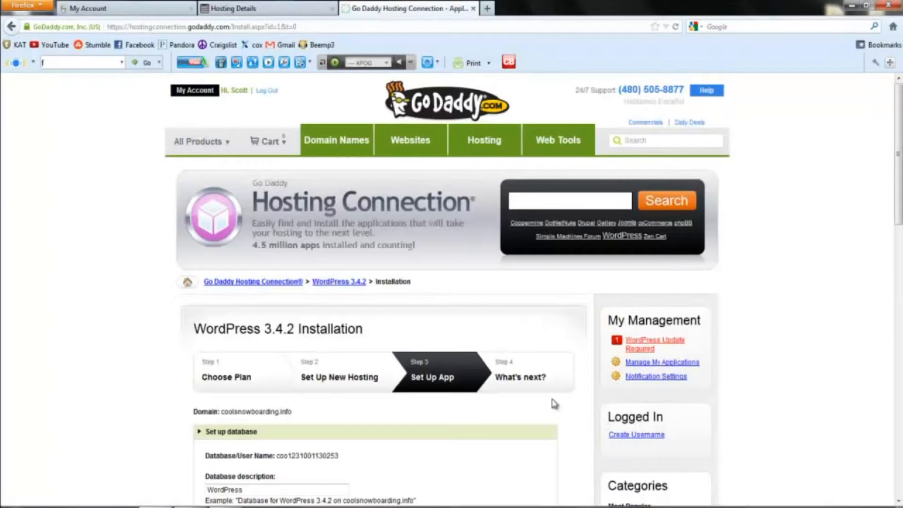
scroll(412, 245, down, 4)
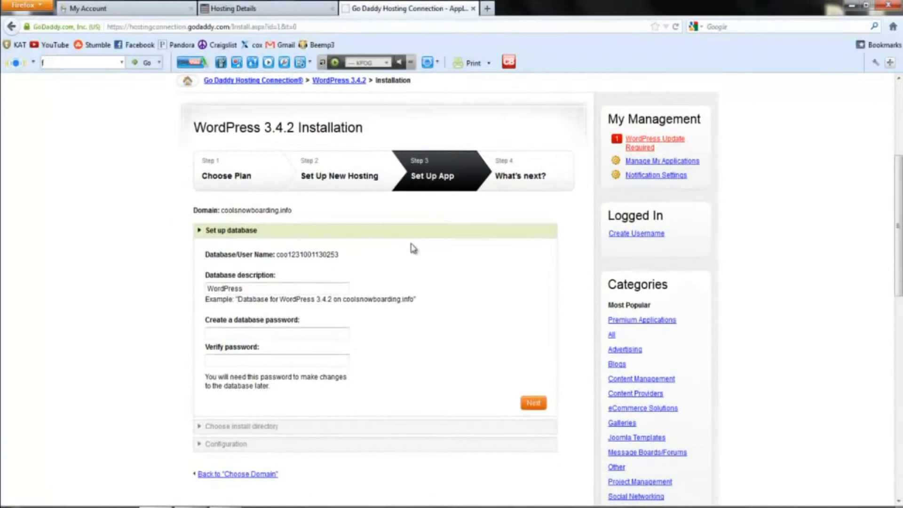
scroll(292, 302, down, 1)
click(232, 266)
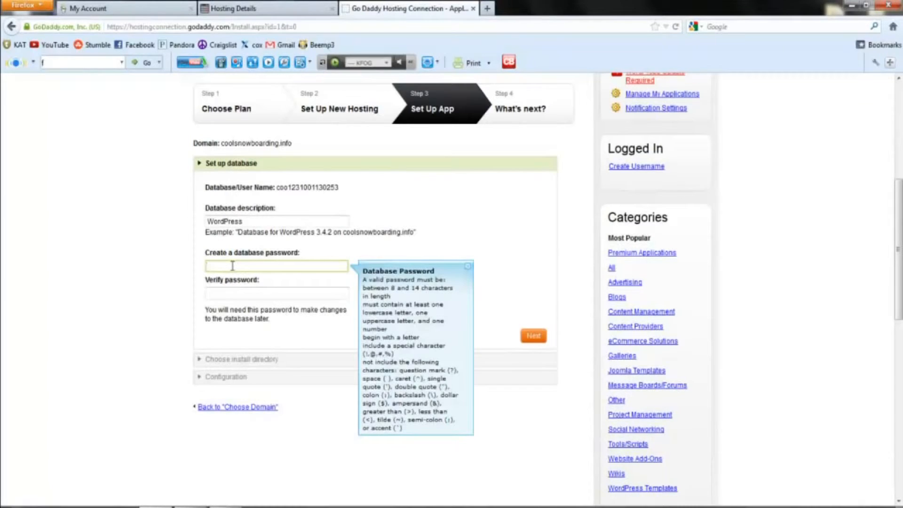
text(••••••)
click(257, 293)
text(••••••••)
key(BackSpace)
key(BackSpace)
key(BackSpace)
key(BackSpace)
key(BackSpace)
key(BackSpace)
key(BackSpace)
key(BackSpace)
text(•••••••••)
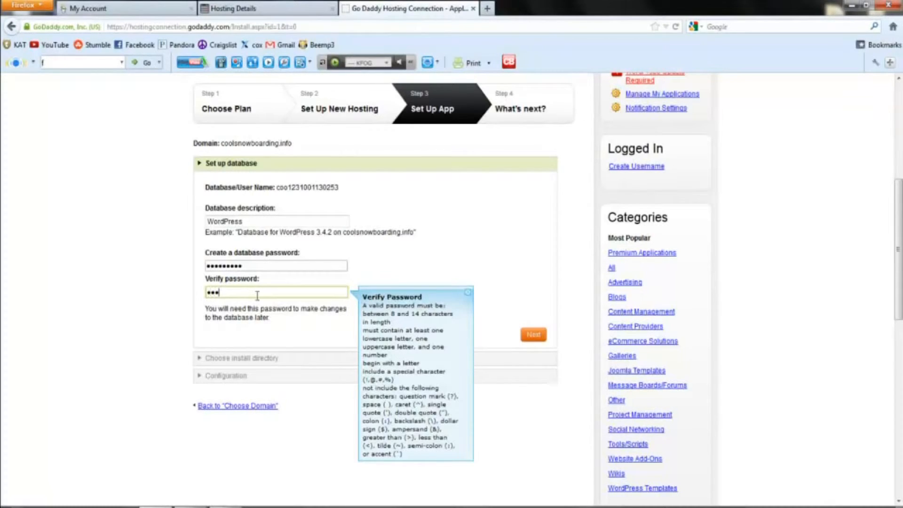
text(•)
click(534, 336)
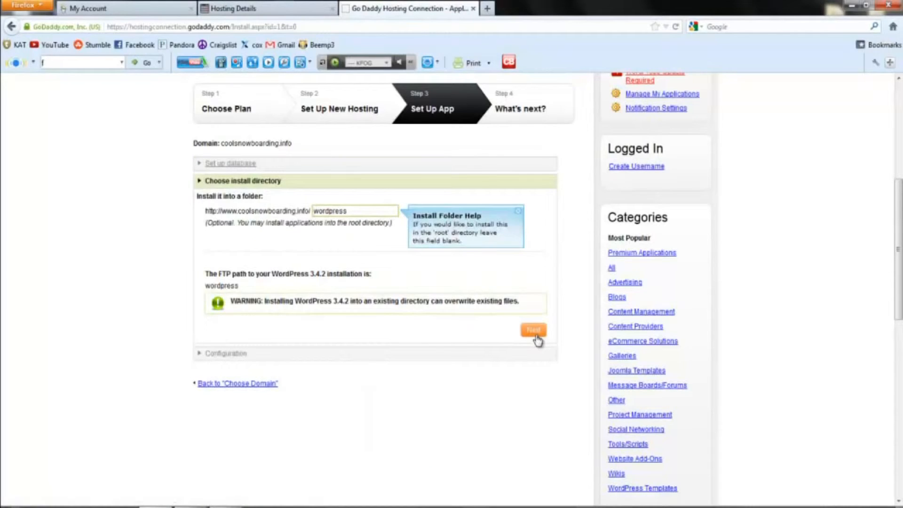
Step: Clear the default 'wordpress' install folder so WordPress installs in the site root
drag(361, 213, 306, 216)
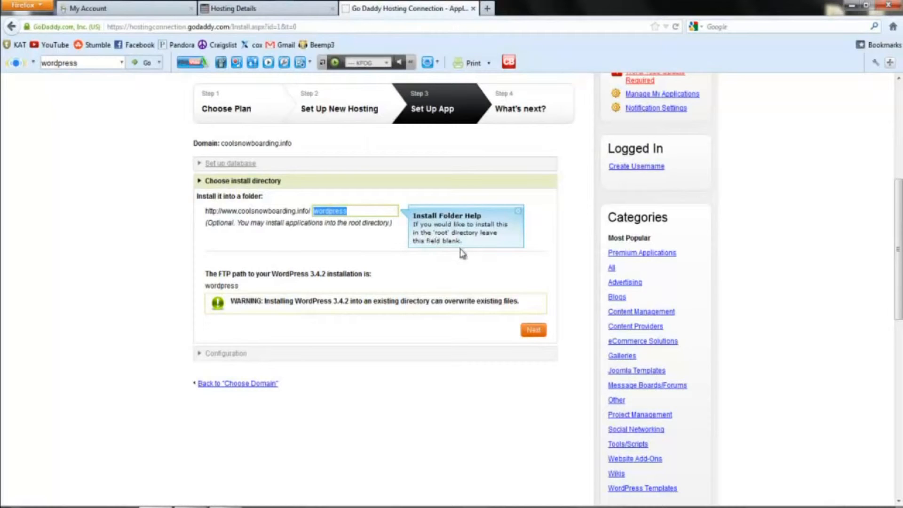
key(Delete)
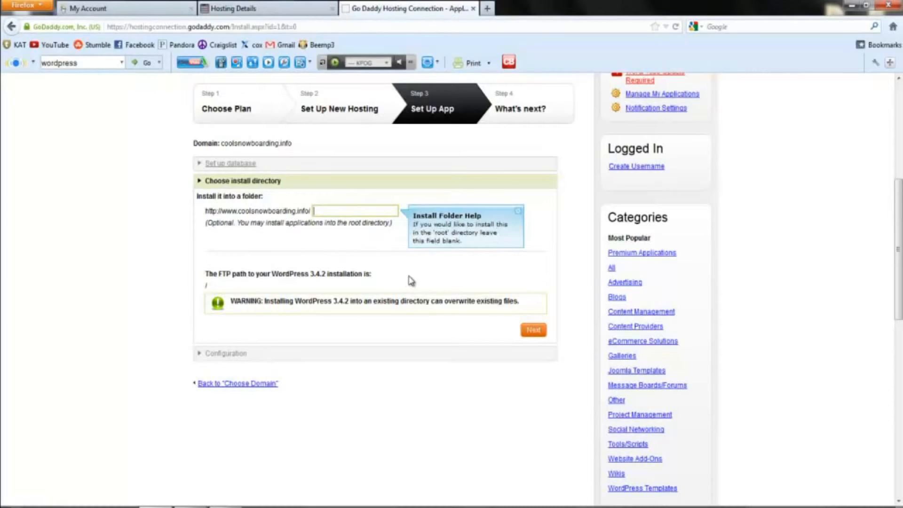
click(536, 331)
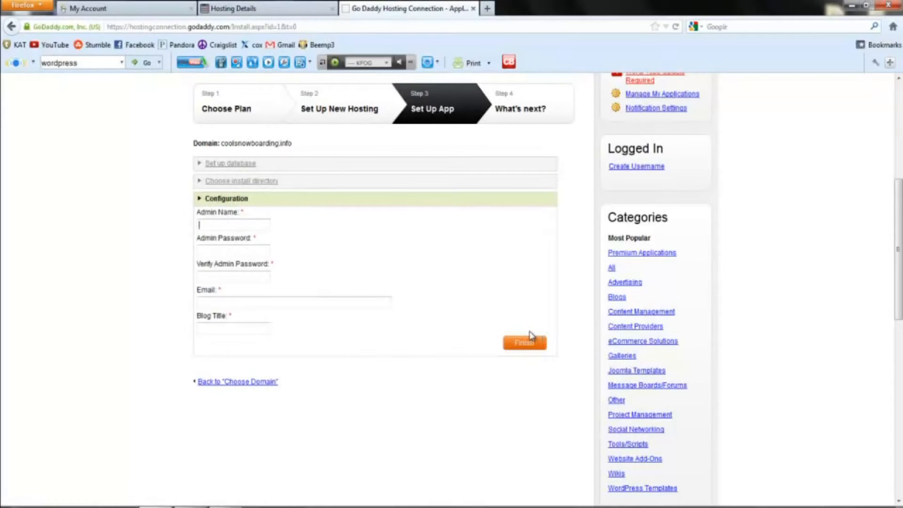
Step: Enter the admin name, then set and confirm the admin password
text(sco)
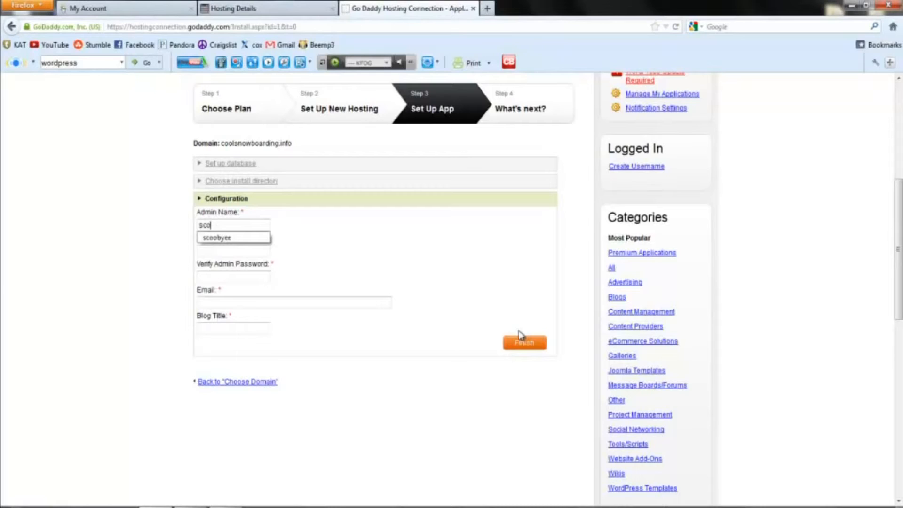
text(tty)
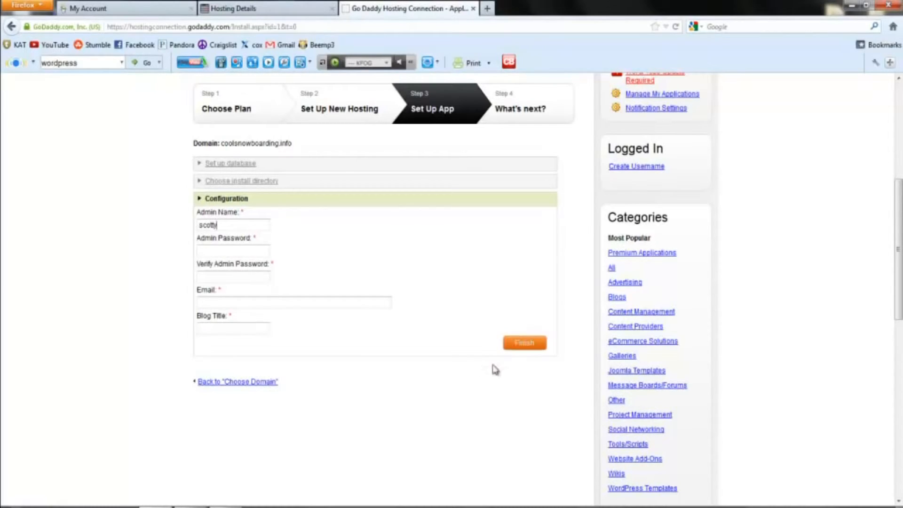
click(218, 251)
text(*******)
click(247, 280)
text(********)
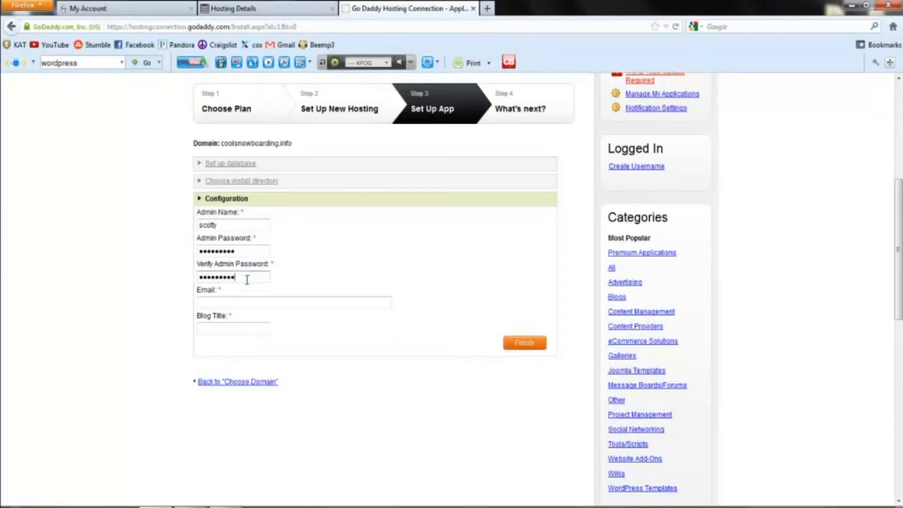
Step: Add the admin e-mail and blog title 'cool snowboarding', then submit the installation
click(229, 302)
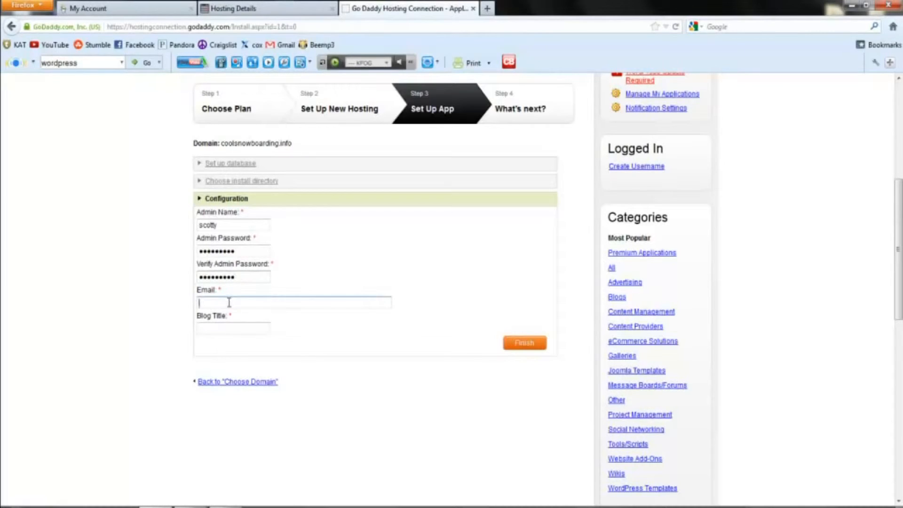
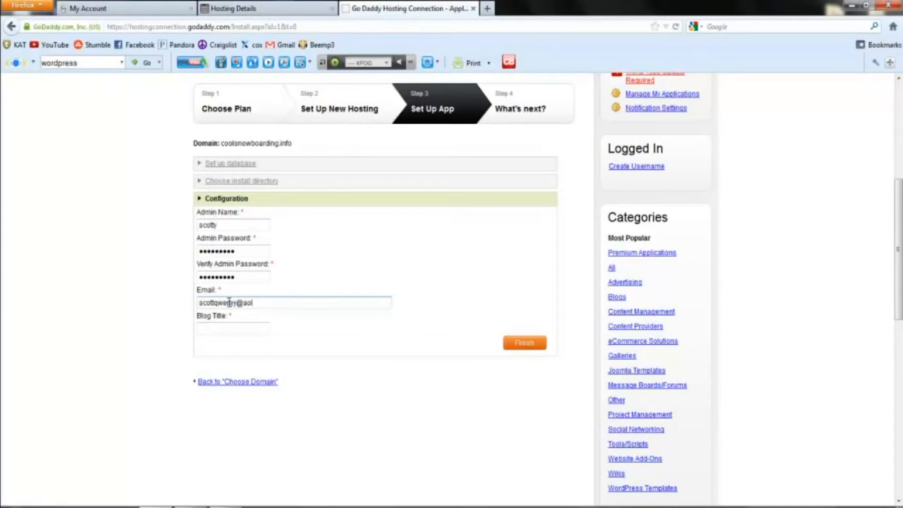
click(238, 330)
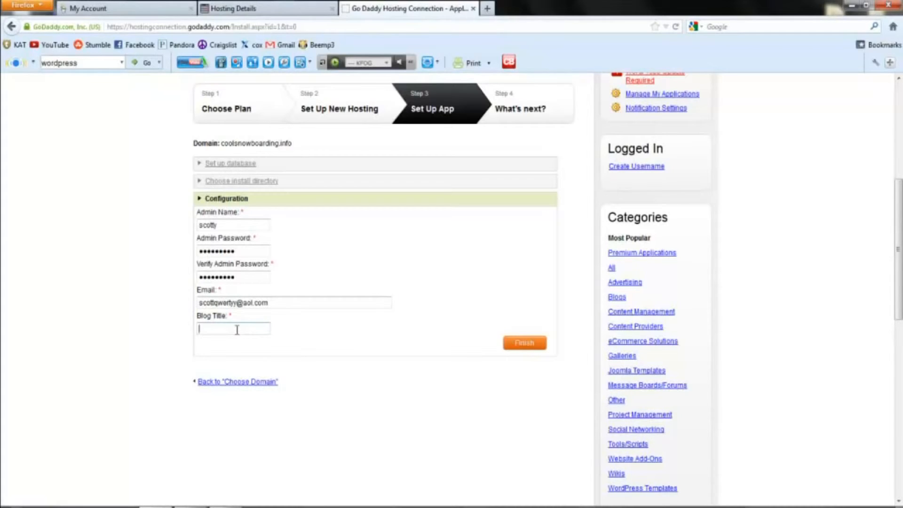
text(cool snowboarding)
click(522, 346)
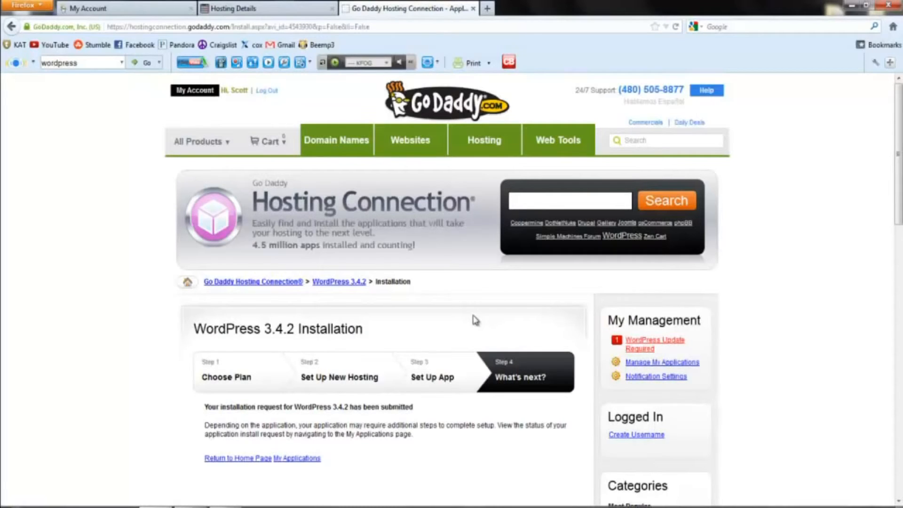
Step: Scroll through the My Account product list of domains, web hosting and email
scroll(475, 320, down, 2)
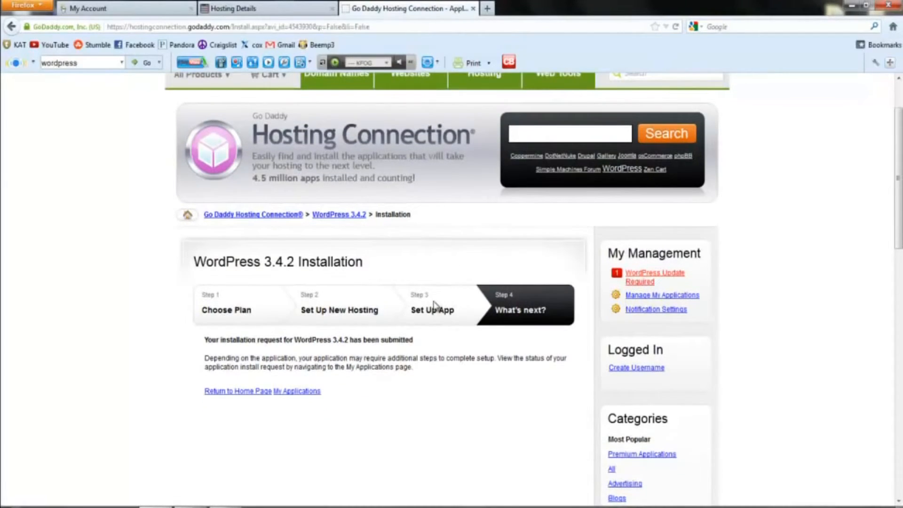
scroll(434, 300, up, 2)
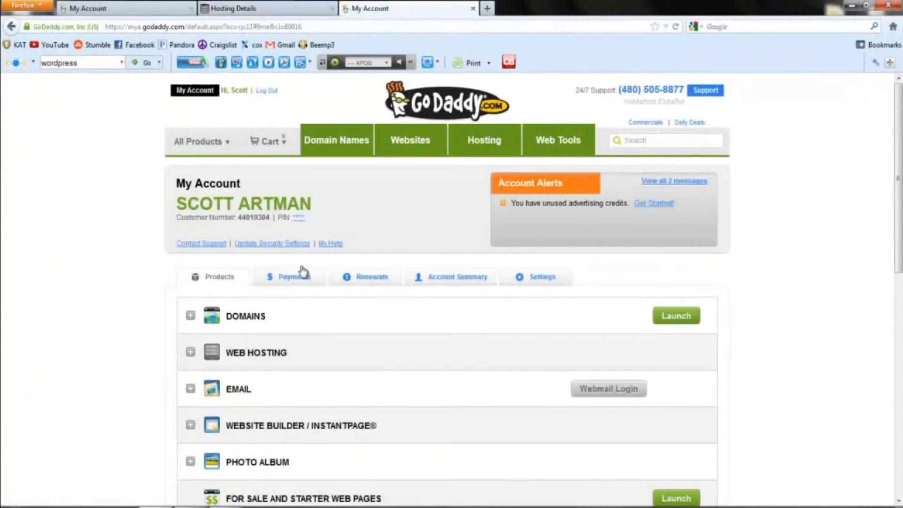
Step: Expand Web Hosting and launch coolsnowboarding.info's control panel to see WordPress under Applications
click(262, 362)
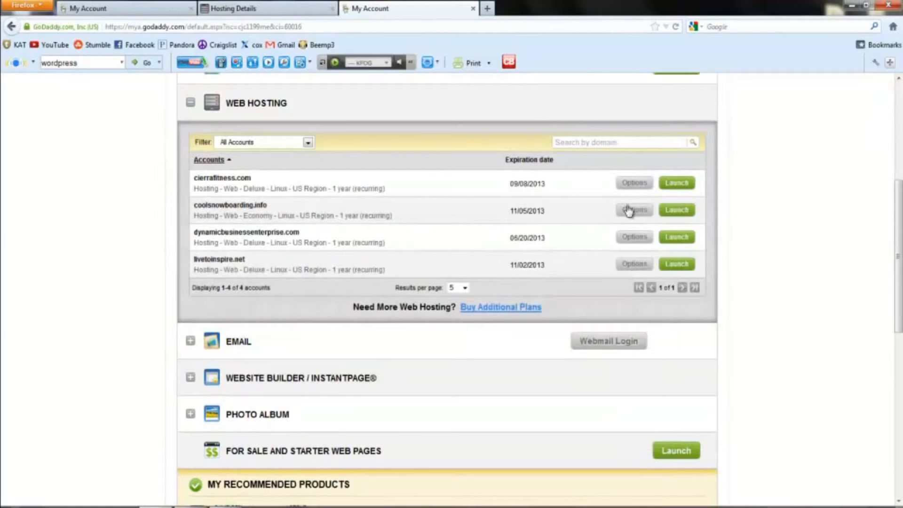
click(678, 210)
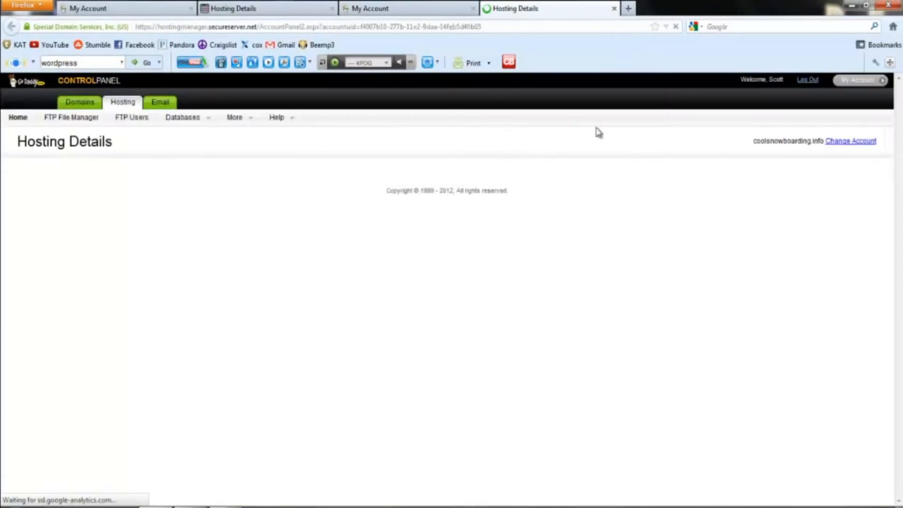
scroll(475, 189, down, 3)
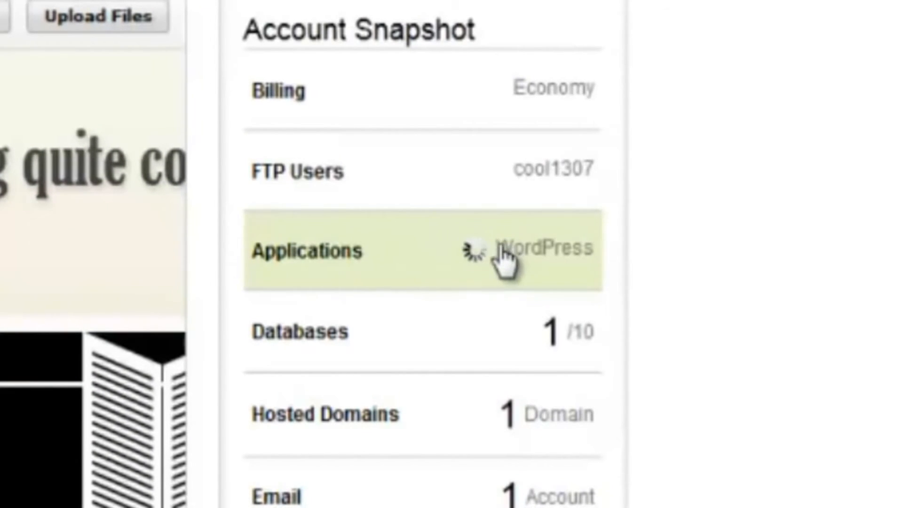
mouse_move(477, 249)
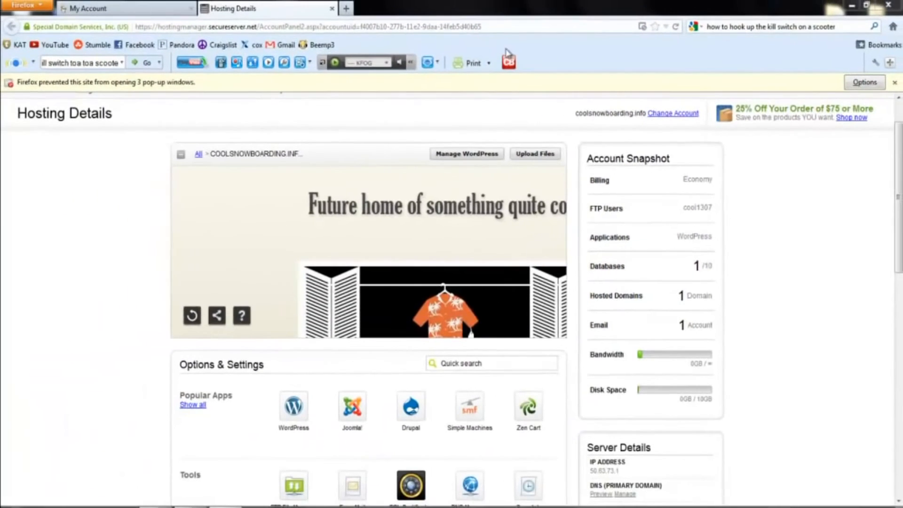
Step: Browse to coolsnowboarding.info and scroll through its Hello world! post and sidebar
click(503, 27)
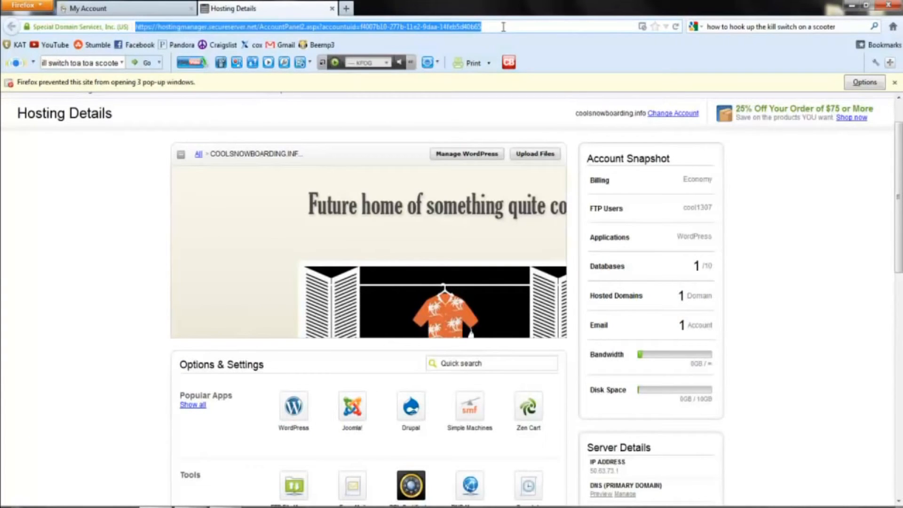
text(co)
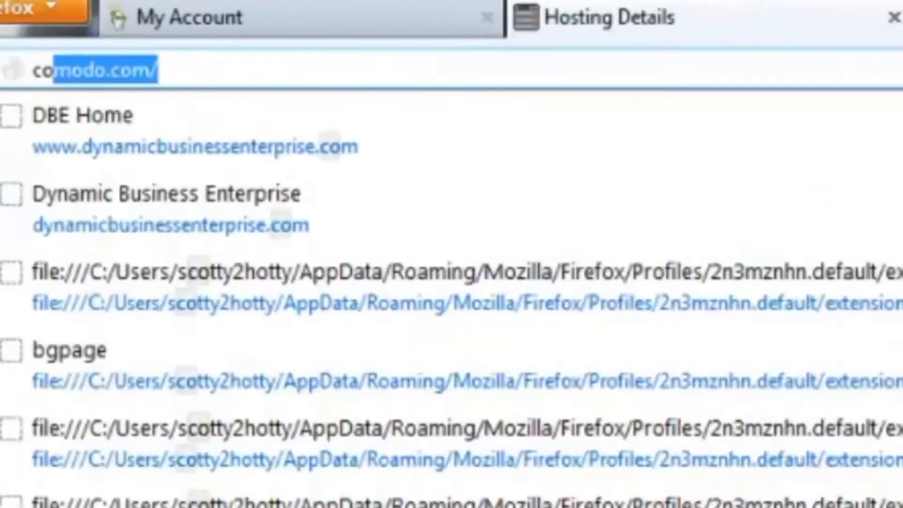
text(olsnowboarding.inf)
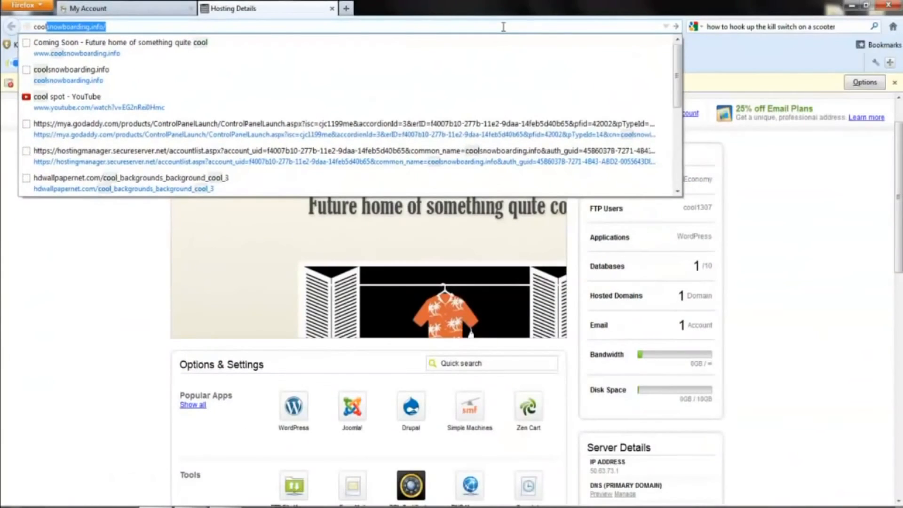
key(Return)
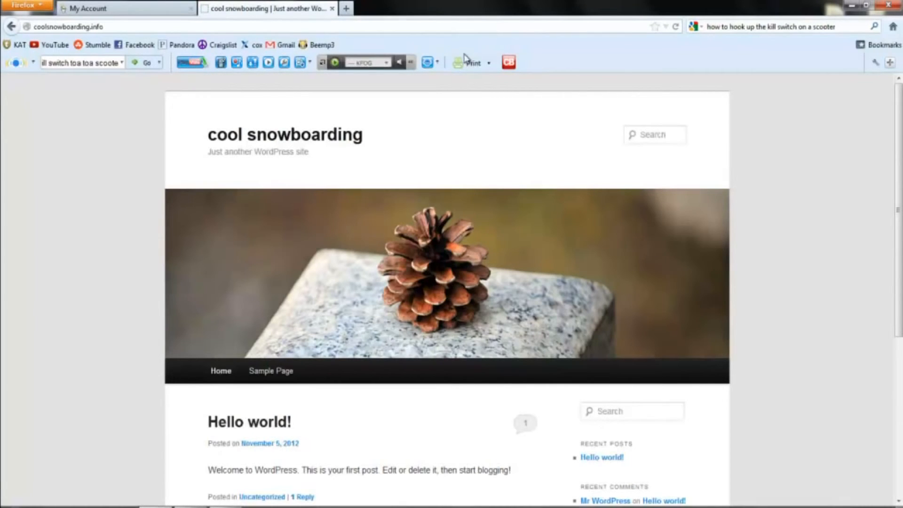
scroll(405, 115, down, 4)
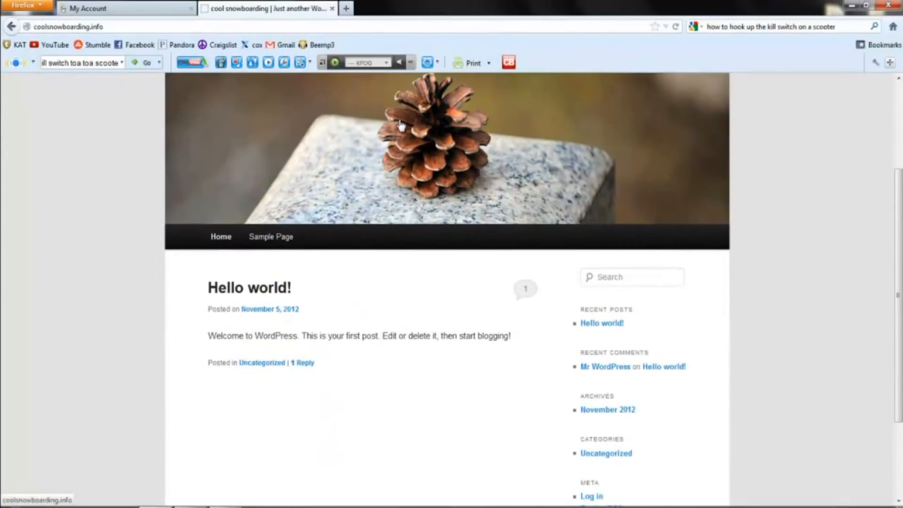
scroll(401, 125, up, 4)
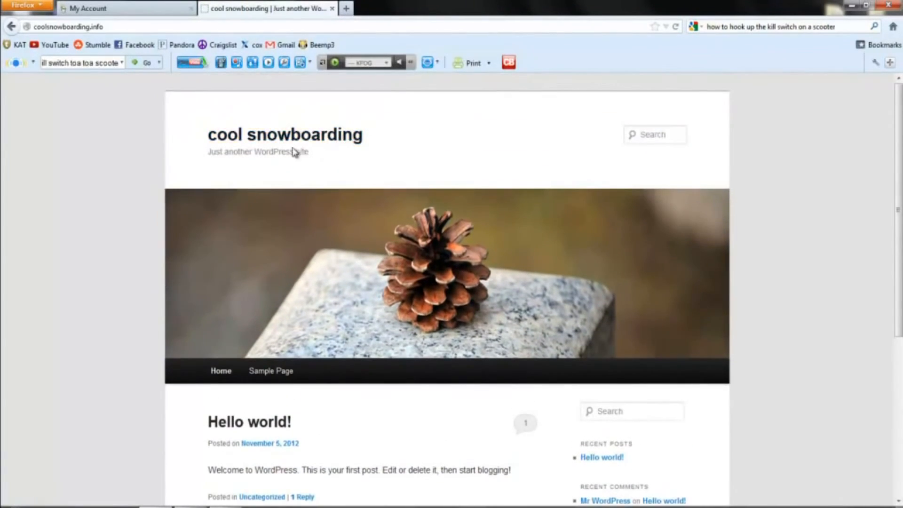
scroll(278, 150, down, 2)
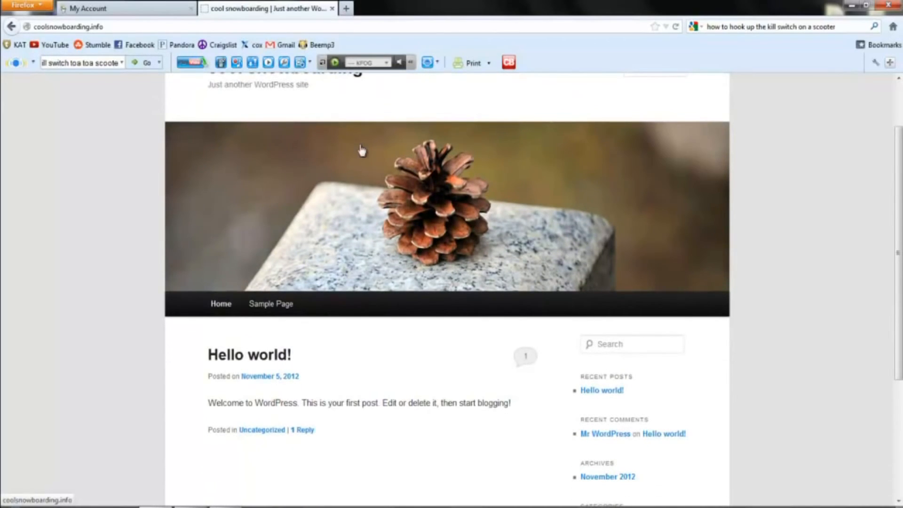
scroll(342, 151, up, 2)
scroll(304, 176, down, 8)
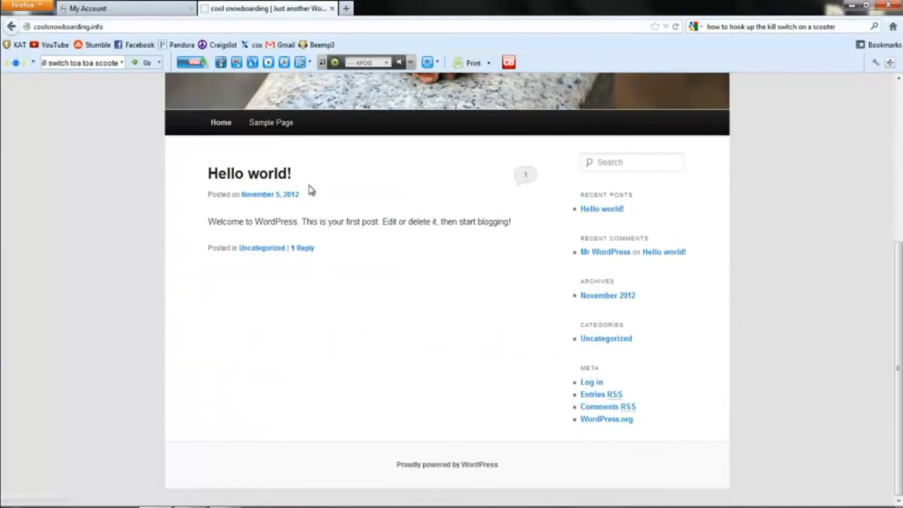
Step: Log in to the WordPress admin with the admin username and password
click(592, 383)
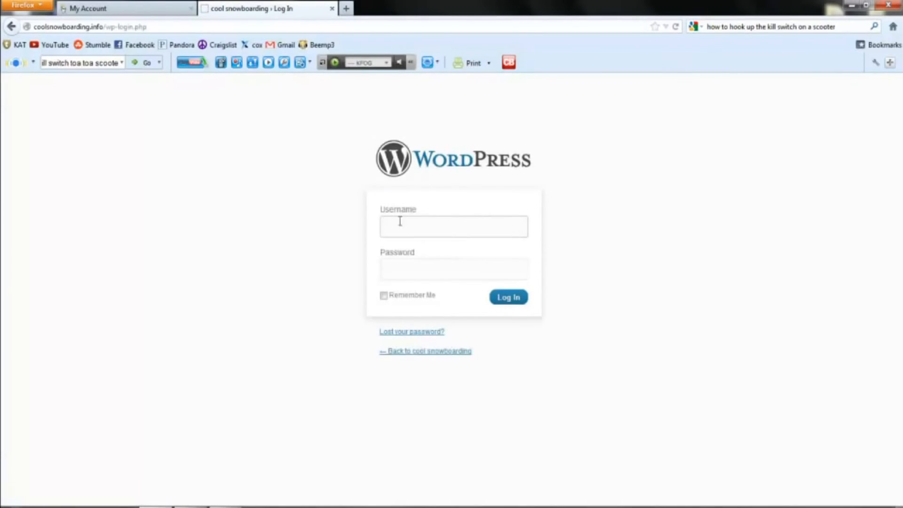
text(scotty)
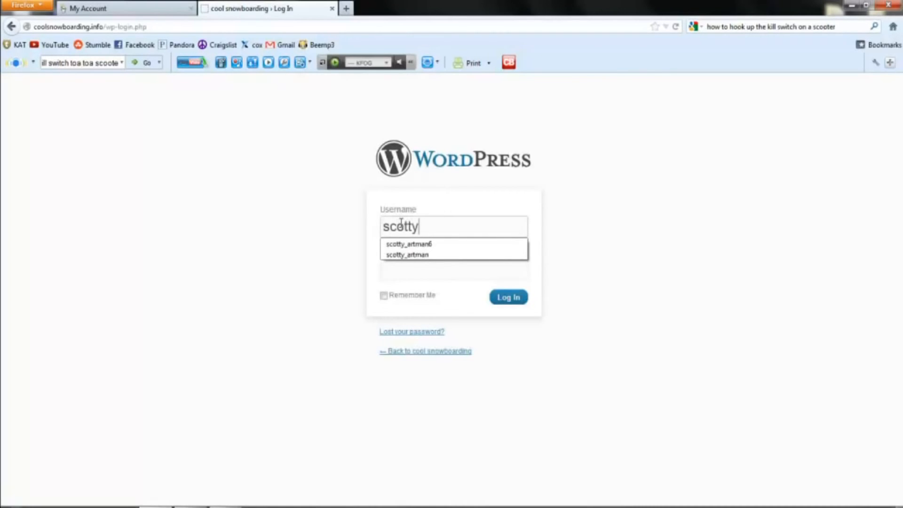
key(Tab)
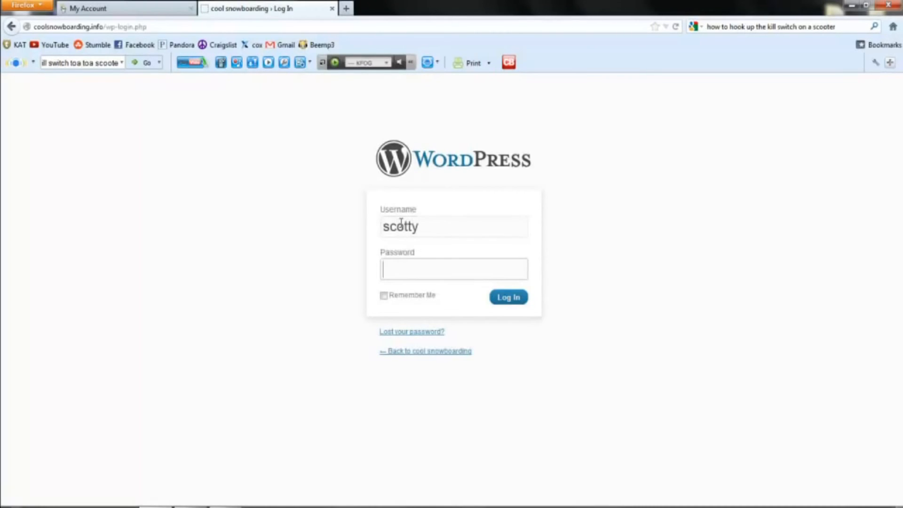
text(••••••)
key(BackSpace)
key(BackSpace)
key(BackSpace)
key(BackSpace)
key(BackSpace)
key(BackSpace)
text(•••••••••)
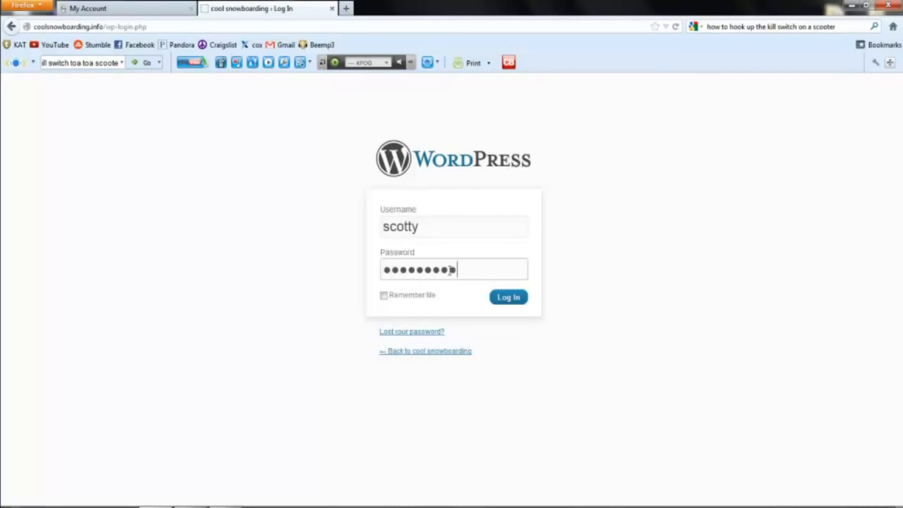
click(501, 303)
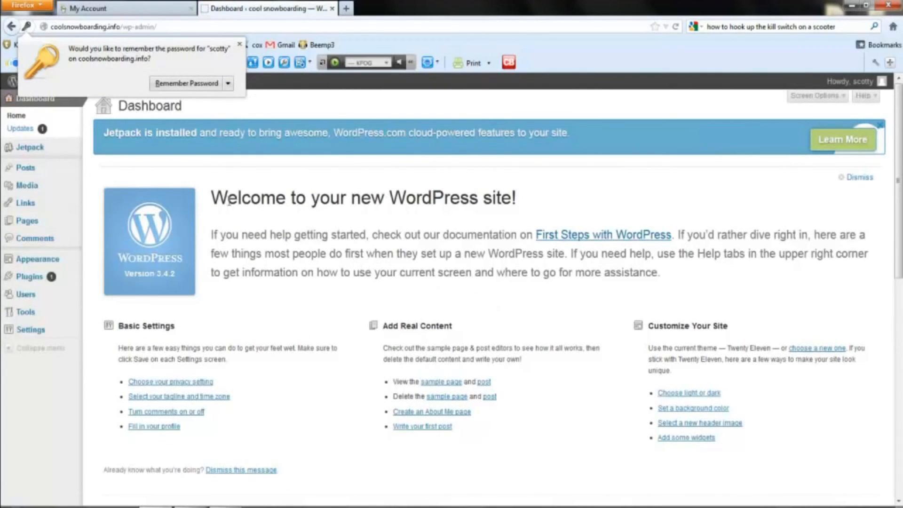
mouse_move(73, 171)
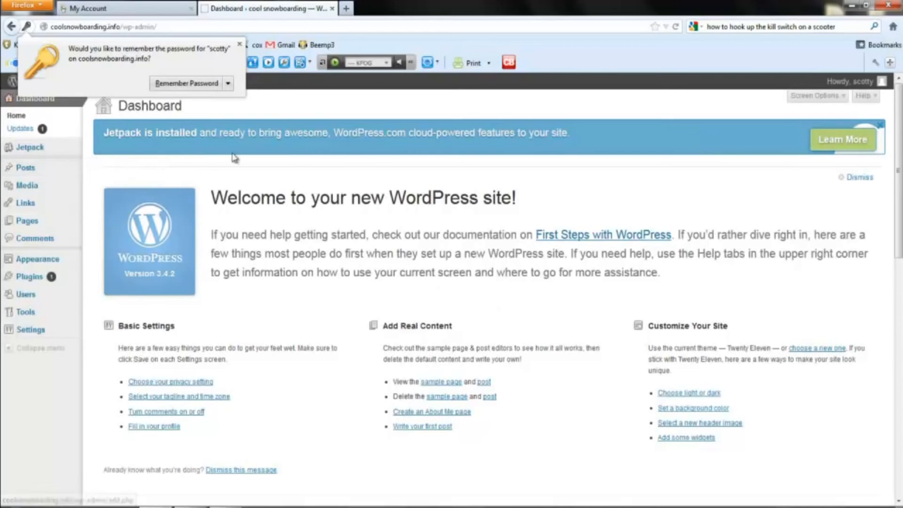
Step: Dismiss the save-password prompt and preview the Twenty Ten theme from Appearance > Themes
click(240, 44)
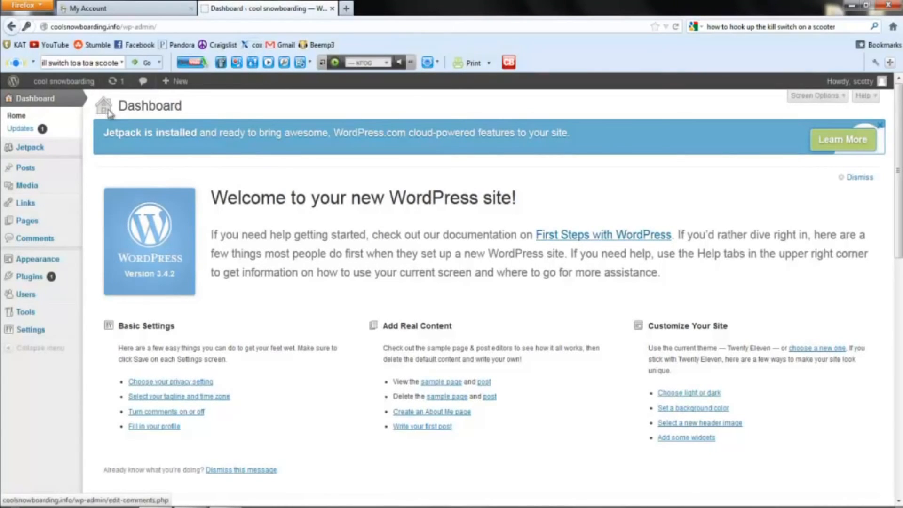
mouse_move(53, 265)
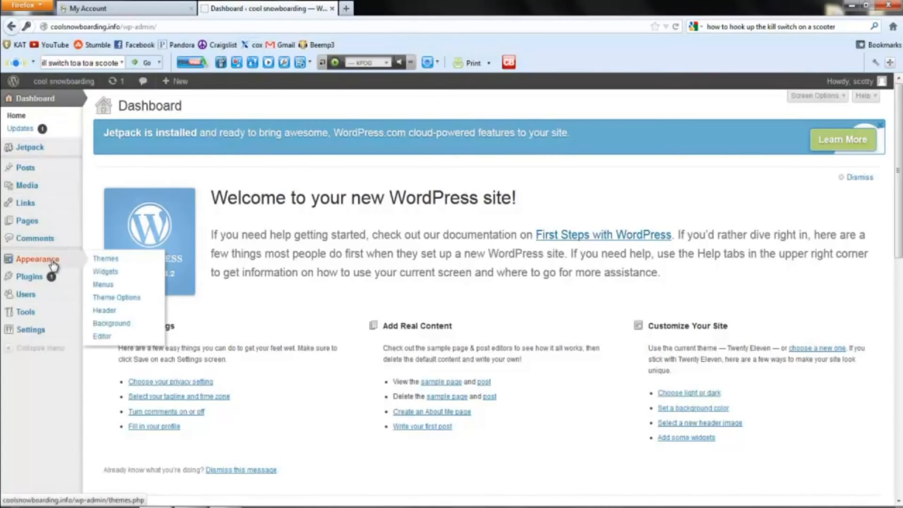
click(113, 263)
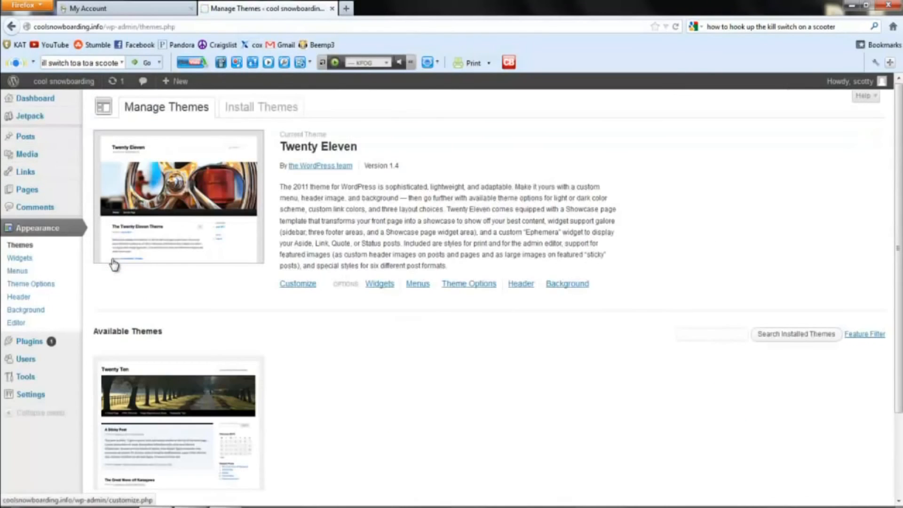
click(213, 400)
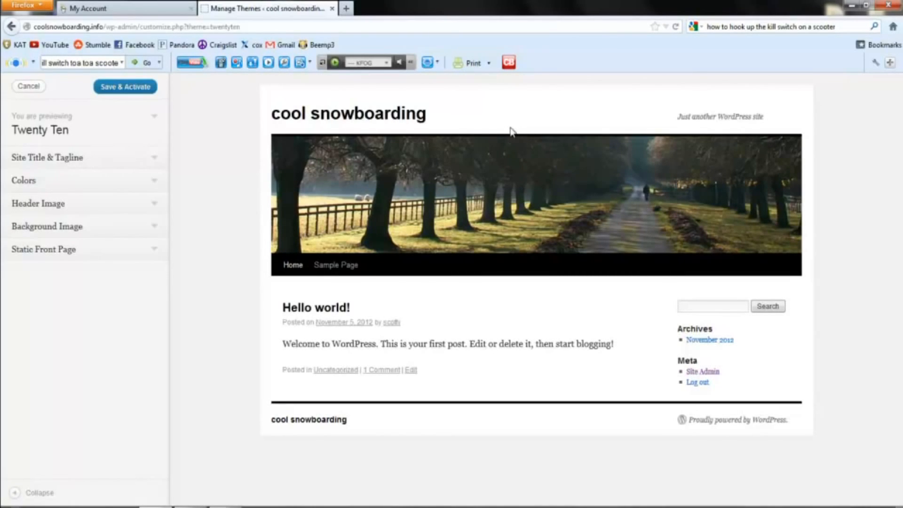
click(11, 26)
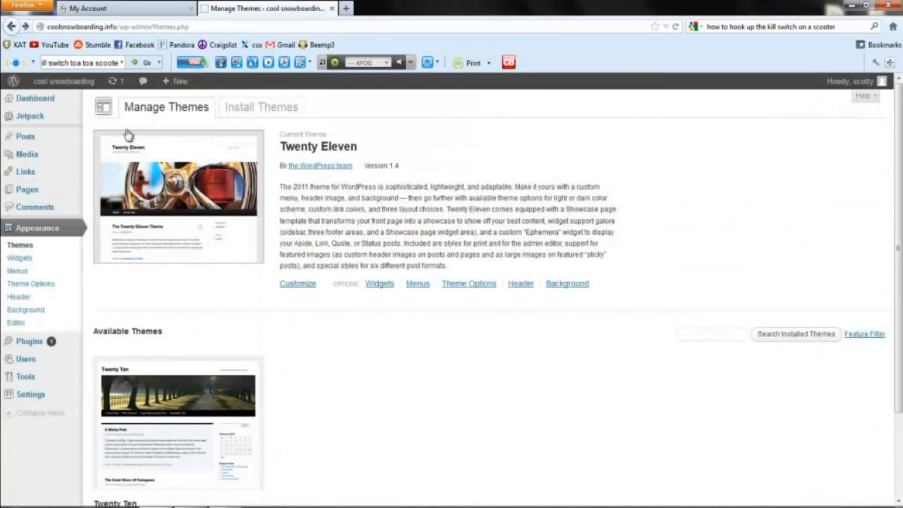
Step: Activate Twenty Ten and view the live site with its tree-lined header
scroll(219, 346, down, 3)
click(105, 439)
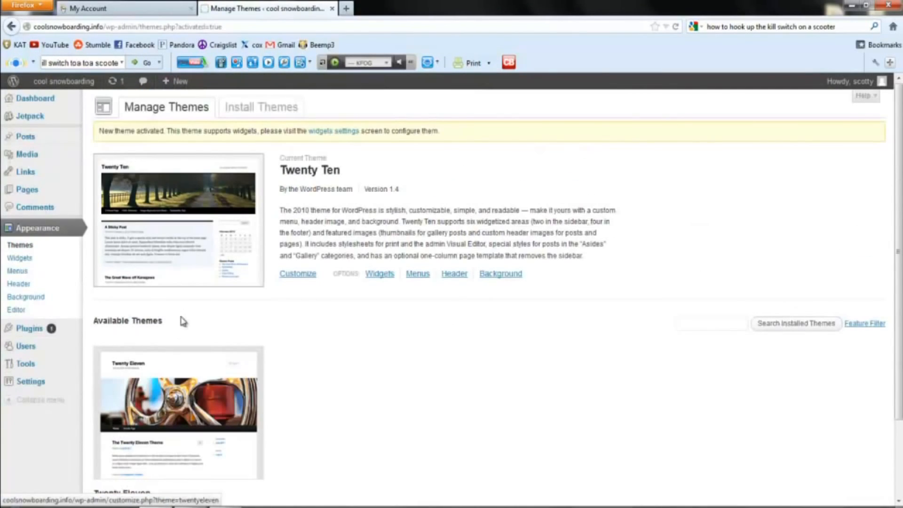
mouse_move(66, 82)
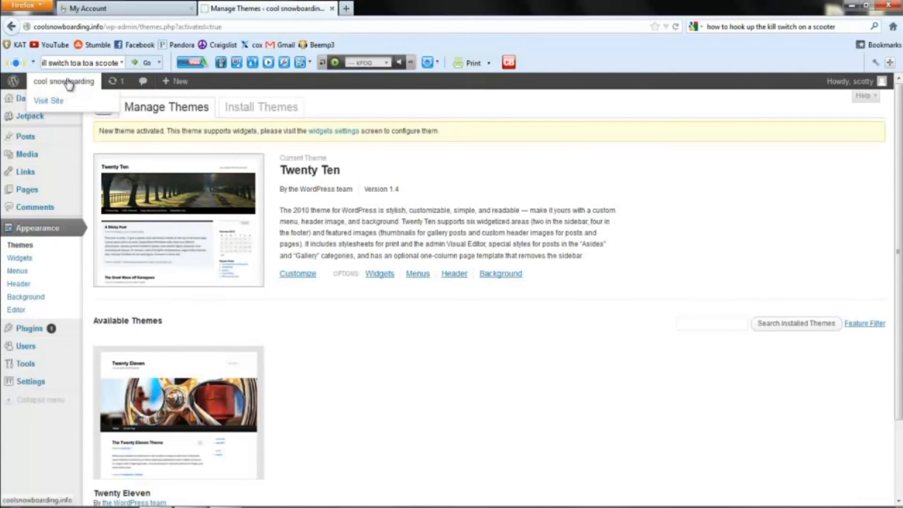
click(49, 102)
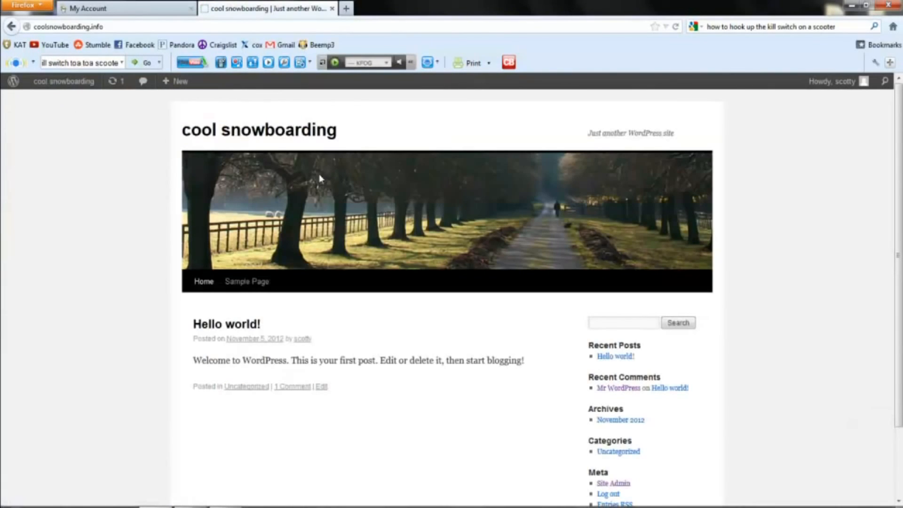
scroll(423, 214, down, 3)
scroll(421, 218, up, 3)
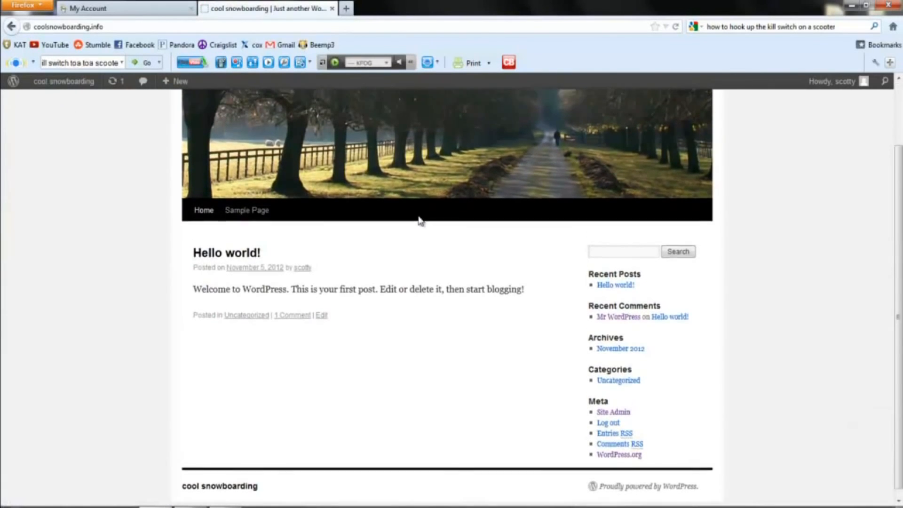